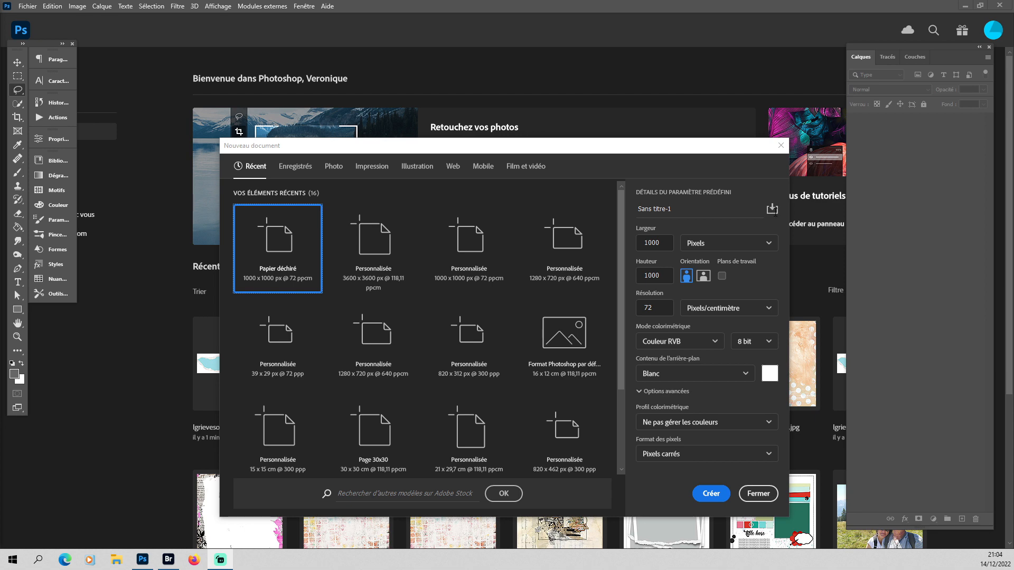
# Create a 1000 x 1000 px RGB document at 72 pixels/cm with a white background and hide the extras to remove the grid.
pyautogui.click(709, 495)
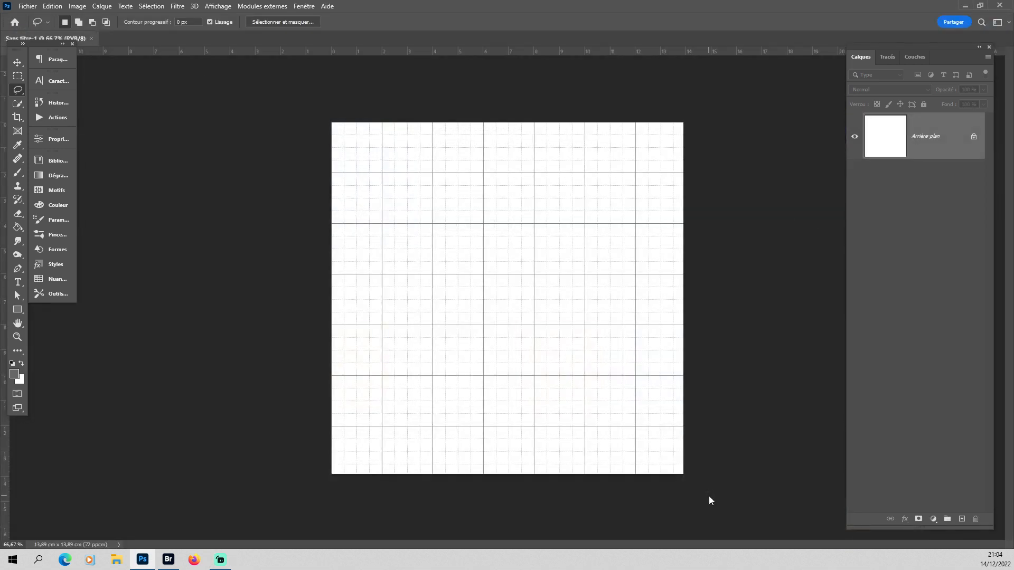
pyautogui.click(218, 6)
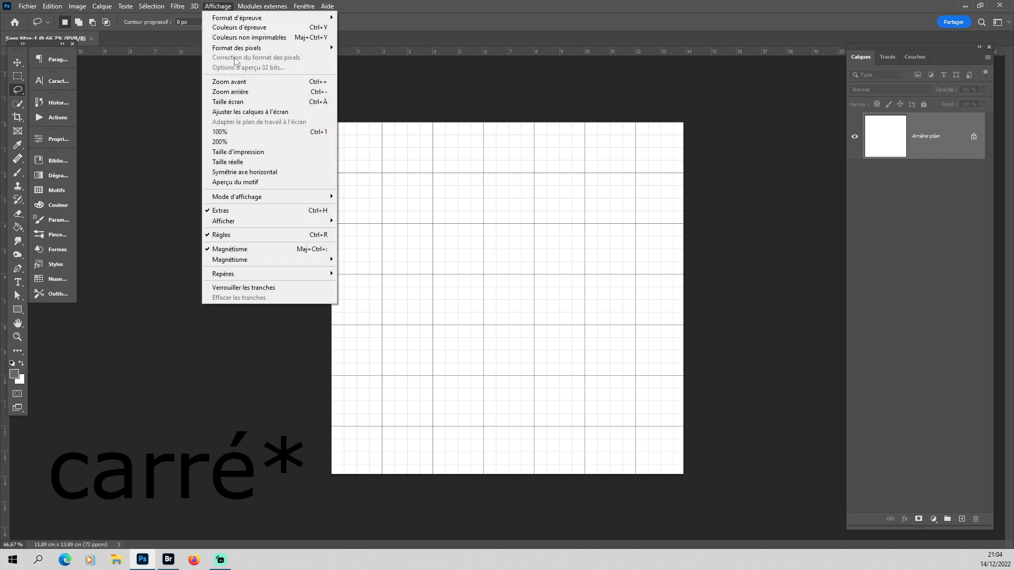
pyautogui.click(260, 211)
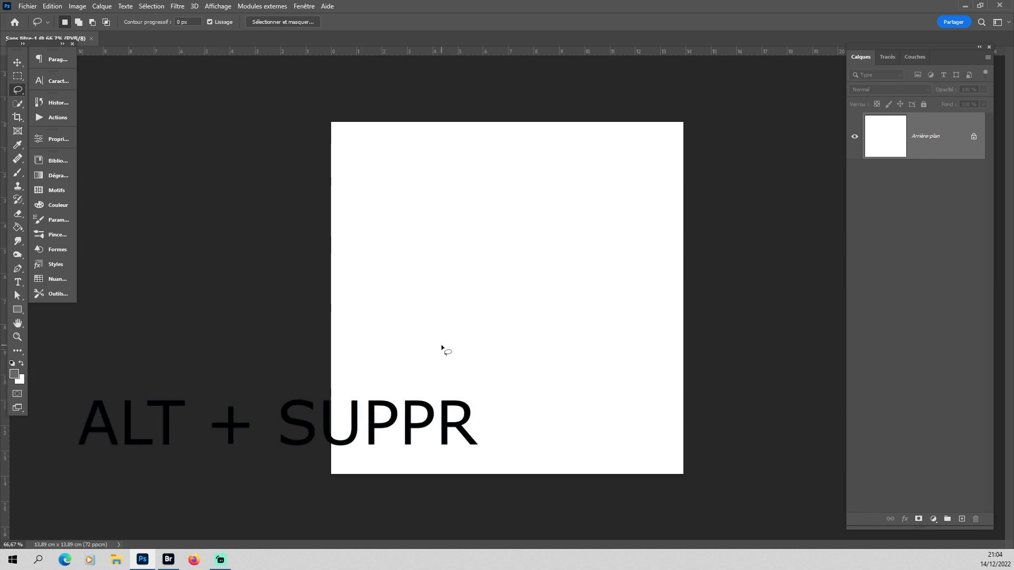
# Fill the background with the grey foreground colour and add a new layer filled with the white background colour.
pyautogui.hotkey('alt', 'Delete')
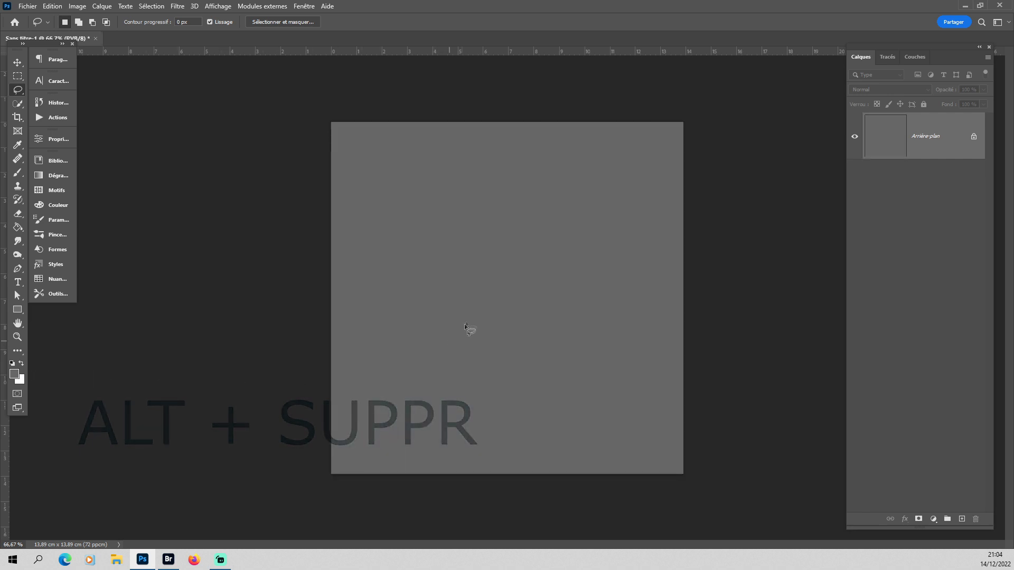
pyautogui.click(962, 519)
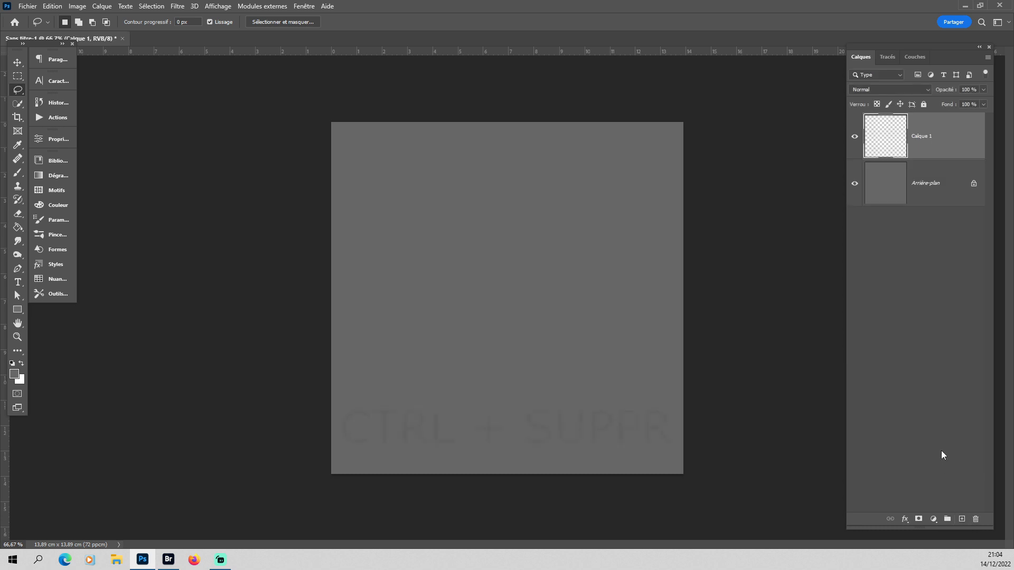
pyautogui.hotkey('ctrl', 'Delete')
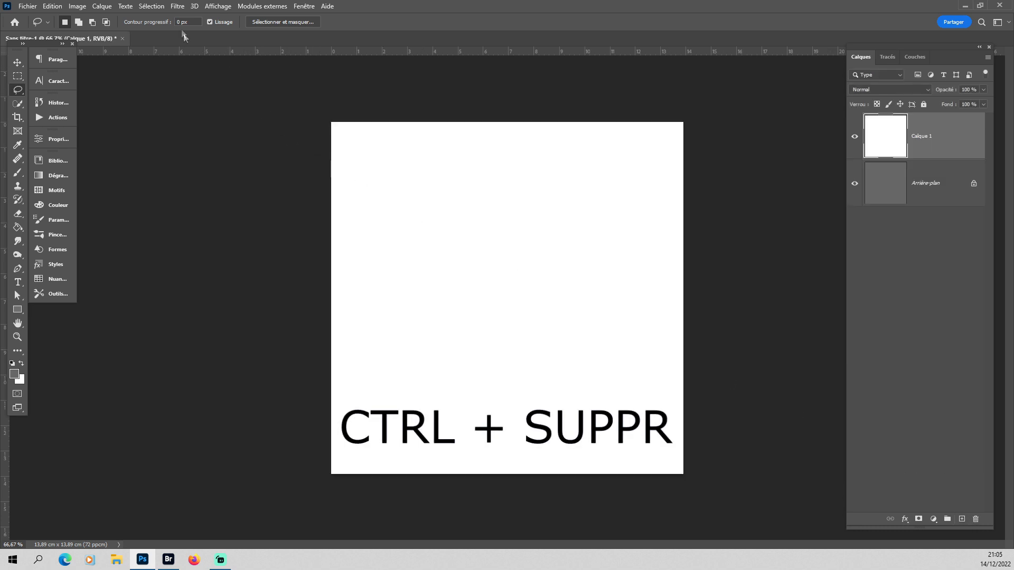
# Add 10% Gaussian monochromatic noise to the white layer.
pyautogui.click(177, 5)
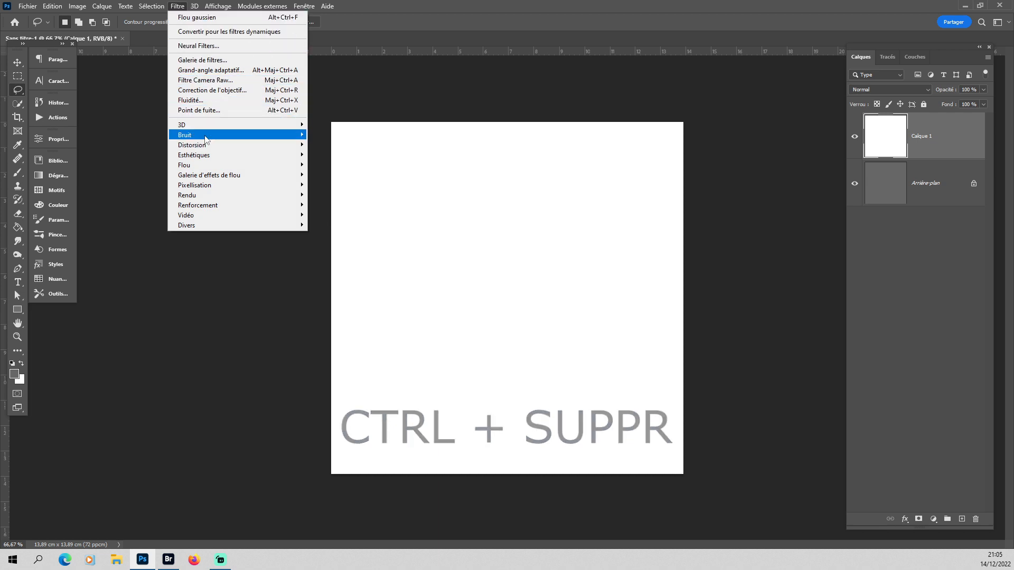
pyautogui.moveTo(206, 136)
pyautogui.click(338, 136)
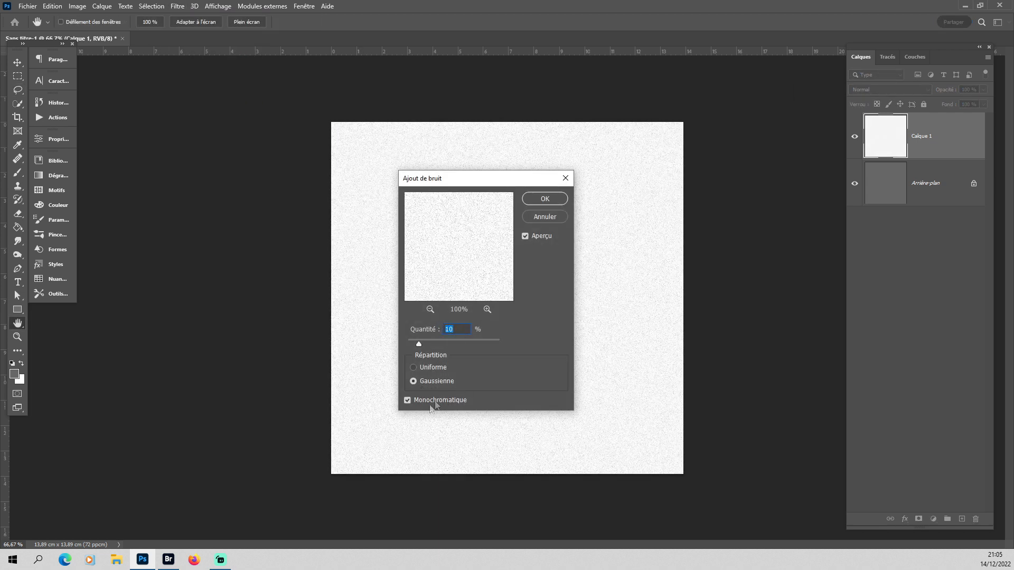
pyautogui.click(545, 199)
# Apply a Gaussian blur with a 3-pixel radius to the noisy white layer.
pyautogui.click(177, 7)
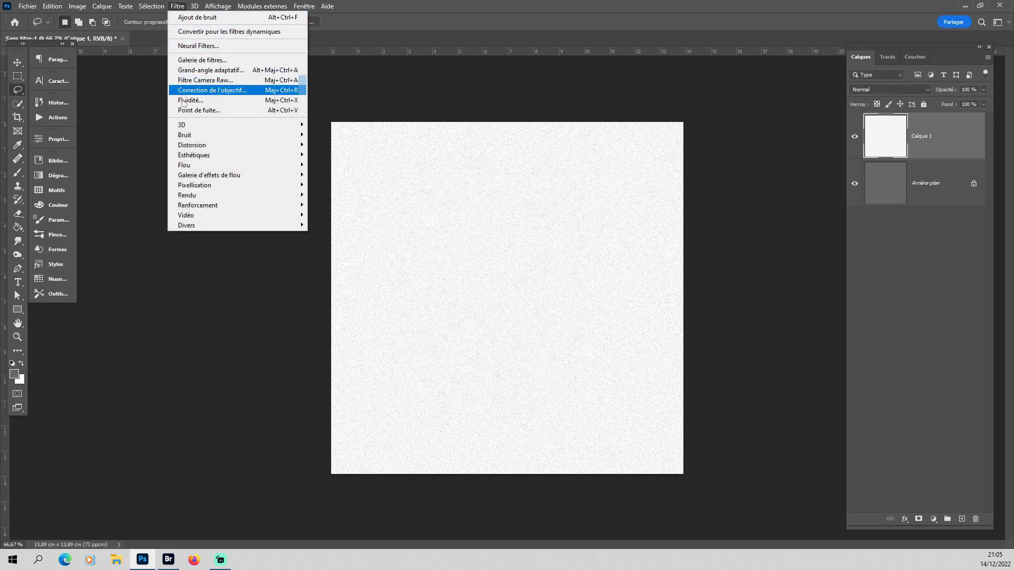
pyautogui.moveTo(183, 166)
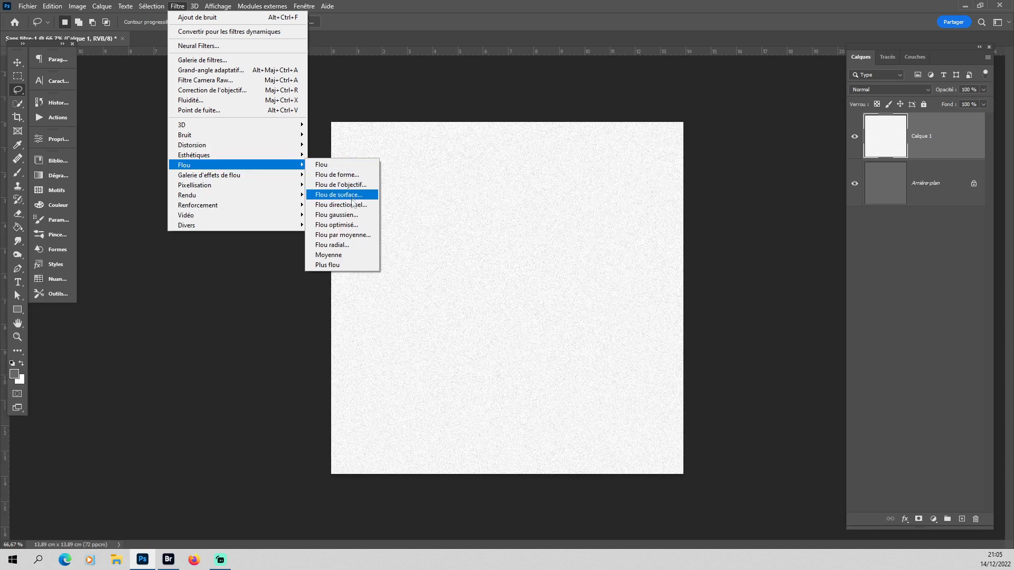
pyautogui.click(336, 215)
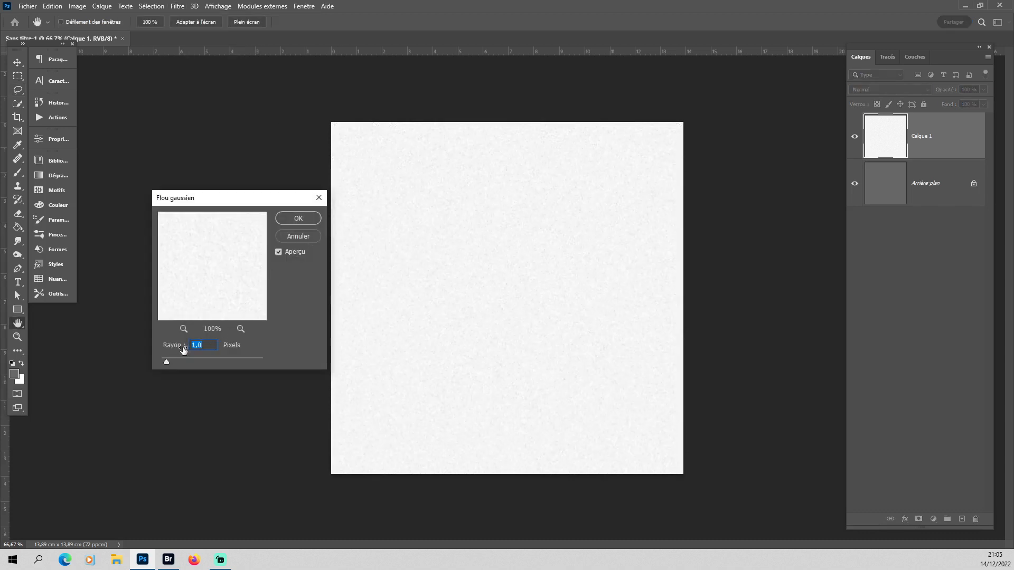
pyautogui.write('3')
pyautogui.click(298, 220)
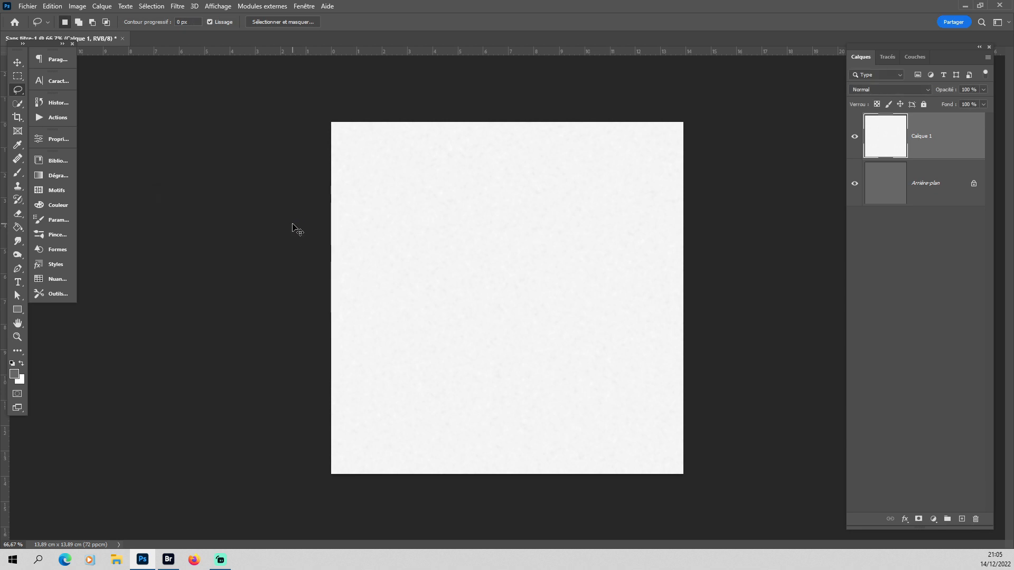
# Adjust the paper layer's midtone colour balance, setting the yellow-blue level to -52.
pyautogui.hotkey('ctrl', 'b')
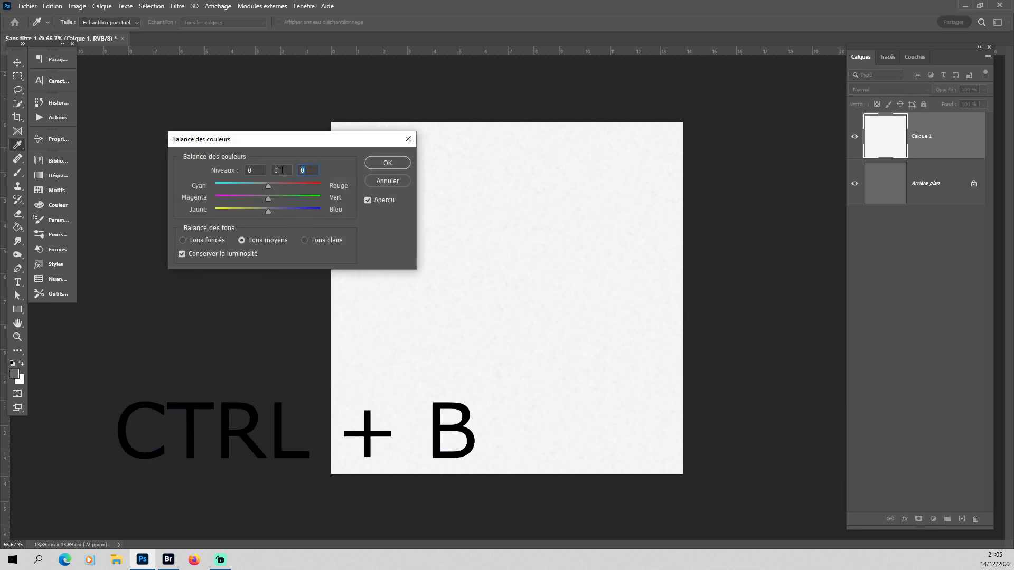
pyautogui.write('-52')
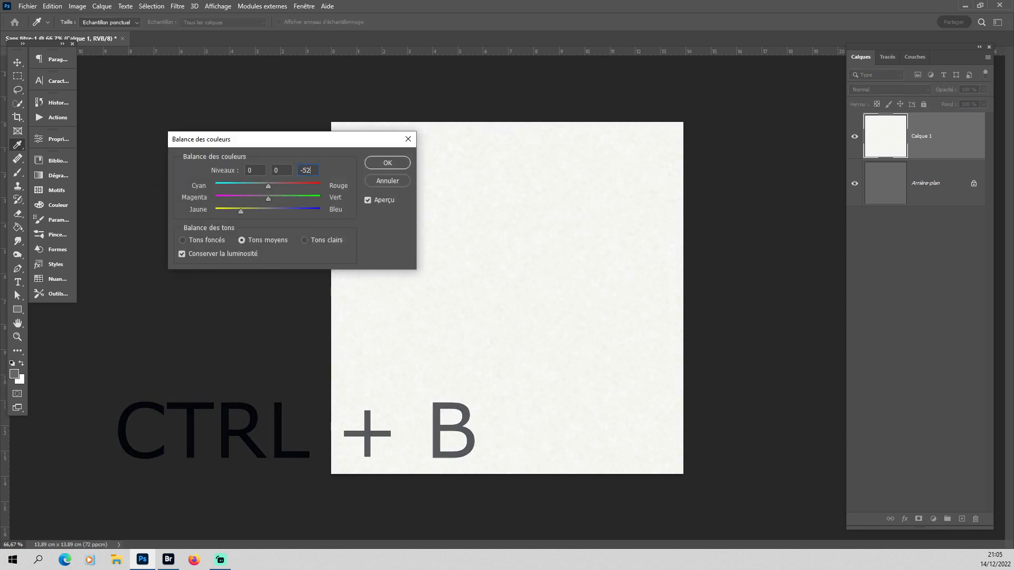
pyautogui.click(387, 164)
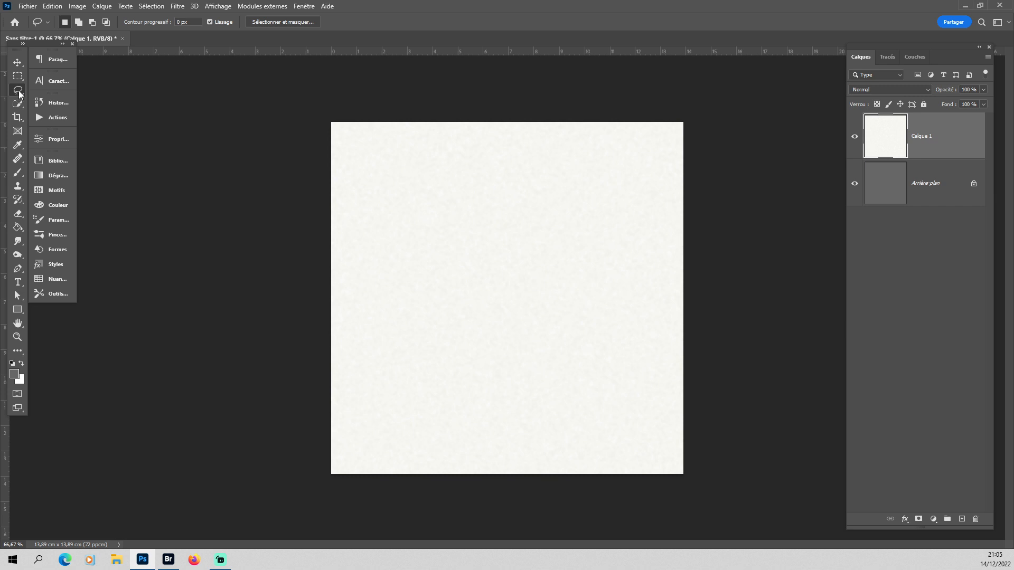
# Mask the paper layer to its upper third with a wavy freehand lasso selection and roughen the mask using Spatter, radius 15, smoothness 8.
pyautogui.moveTo(325, 226)
pyautogui.mouseDown()
pyautogui.moveTo(431, 241)
pyautogui.moveTo(596, 240)
pyautogui.moveTo(682, 222)
pyautogui.moveTo(713, 199)
pyautogui.moveTo(719, 154)
pyautogui.moveTo(699, 110)
pyautogui.moveTo(636, 97)
pyautogui.moveTo(363, 97)
pyautogui.moveTo(321, 115)
pyautogui.moveTo(326, 226)
pyautogui.mouseUp()
pyautogui.click(919, 519)
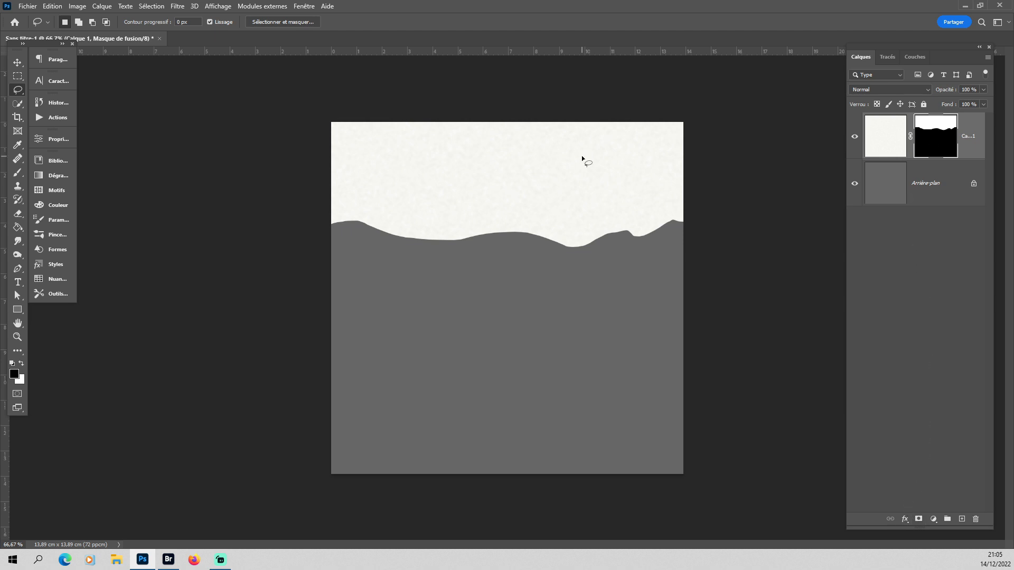
pyautogui.click(177, 7)
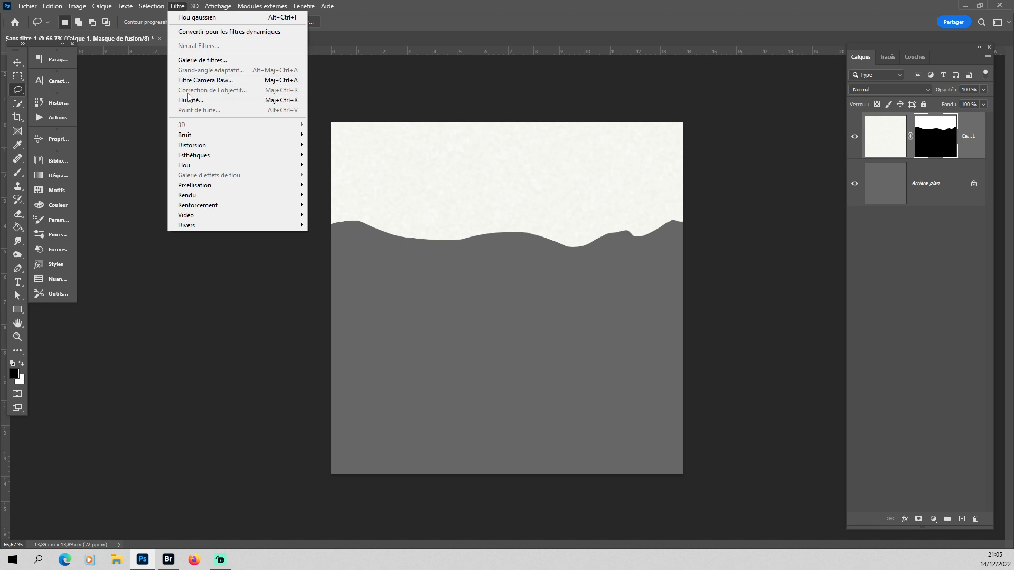
pyautogui.click(197, 61)
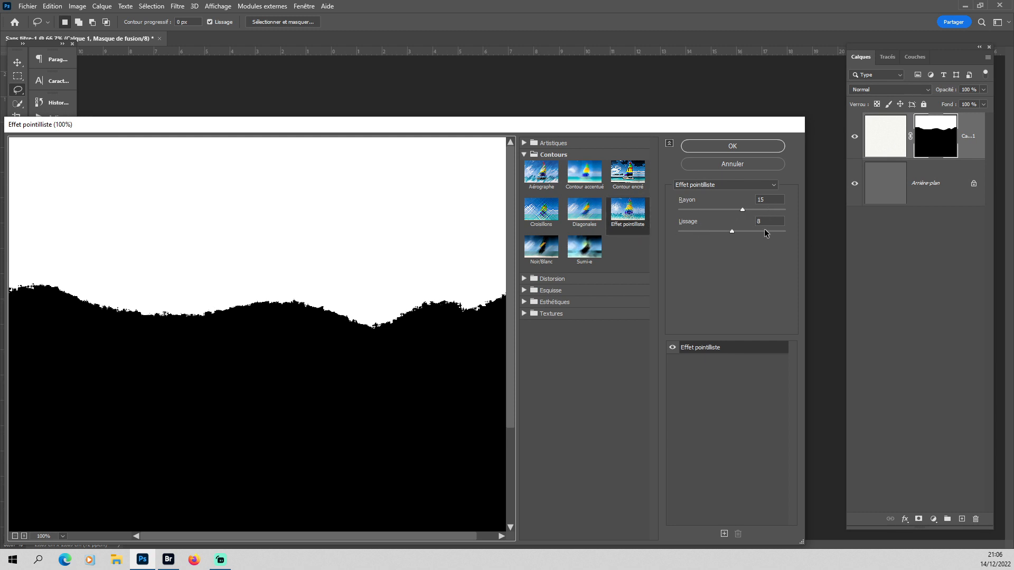
pyautogui.click(734, 146)
# Duplicate the masked paper layer and darken the copy with Levels, using midtones 0.61 and output white 244.
pyautogui.hotkey('ctrl', 'j')
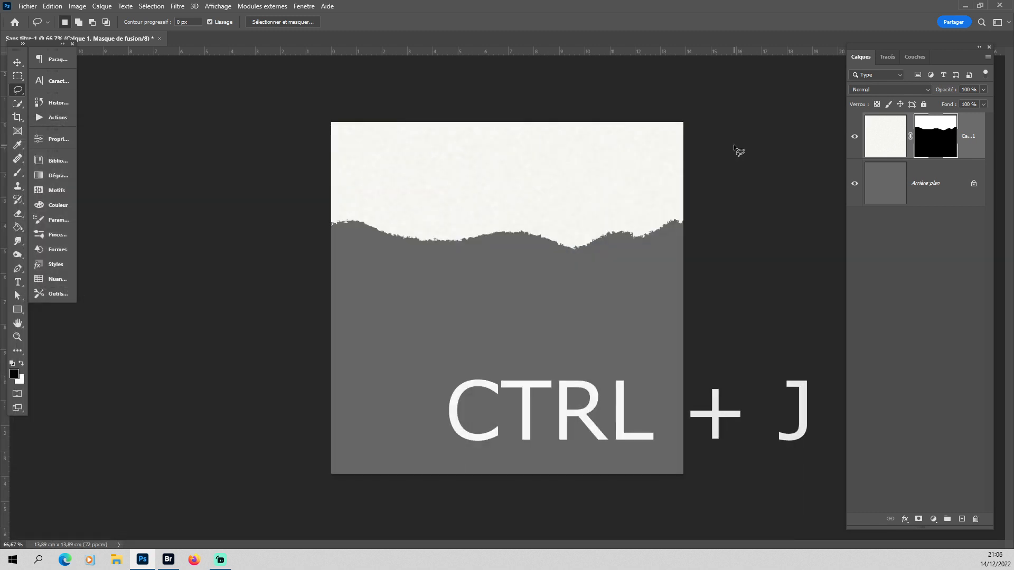
pyautogui.press('i')
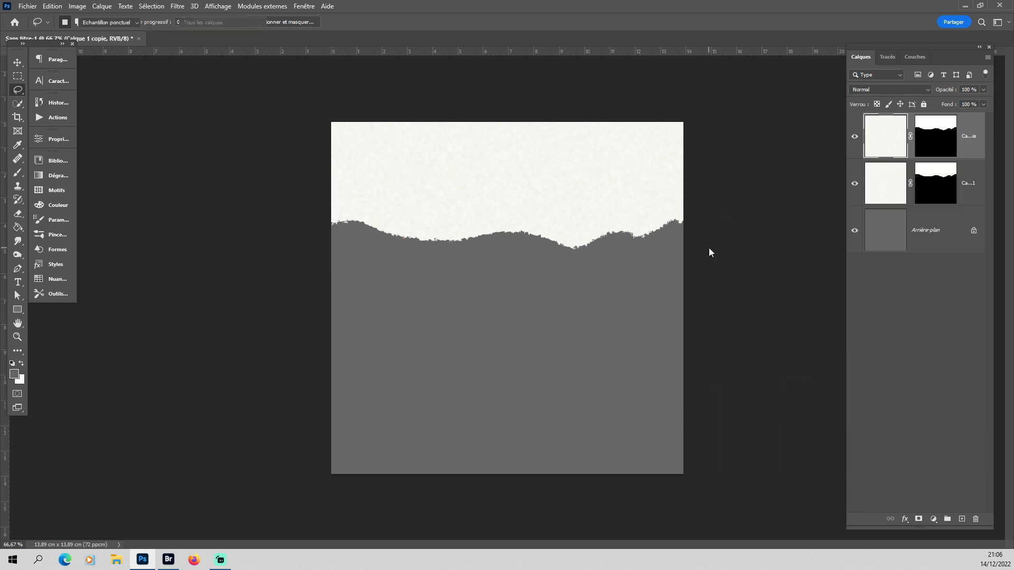
pyautogui.hotkey('ctrl', 'l')
pyautogui.doubleClick(201, 267)
pyautogui.write('0,')
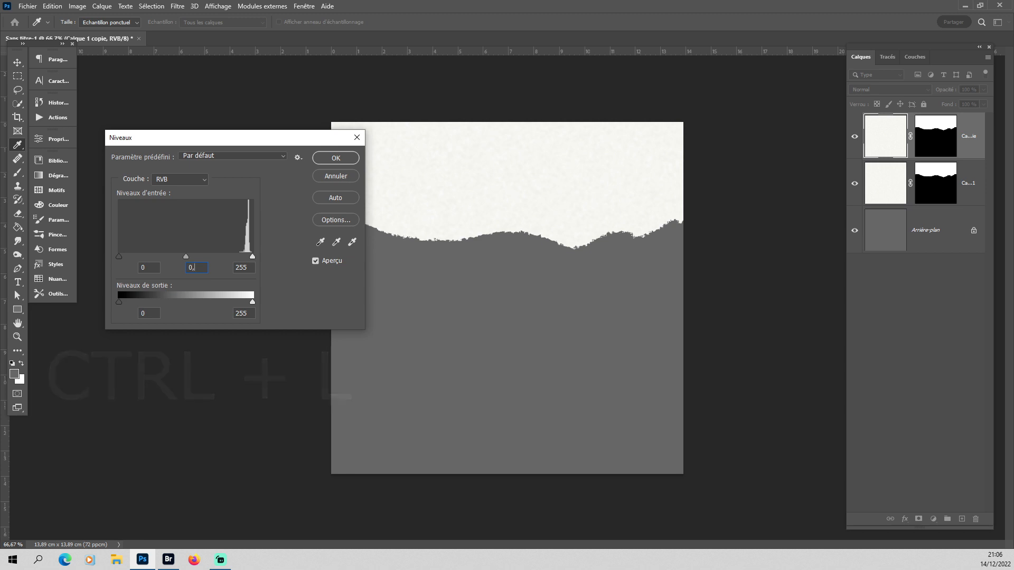
pyautogui.write('61')
pyautogui.doubleClick(237, 313)
pyautogui.write('244')
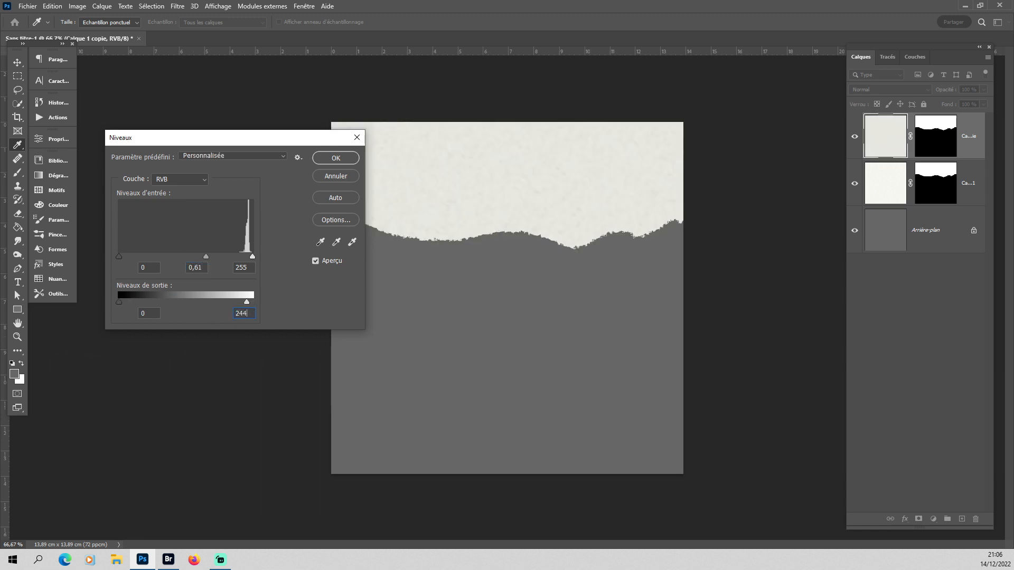
pyautogui.click(326, 160)
pyautogui.press('l')
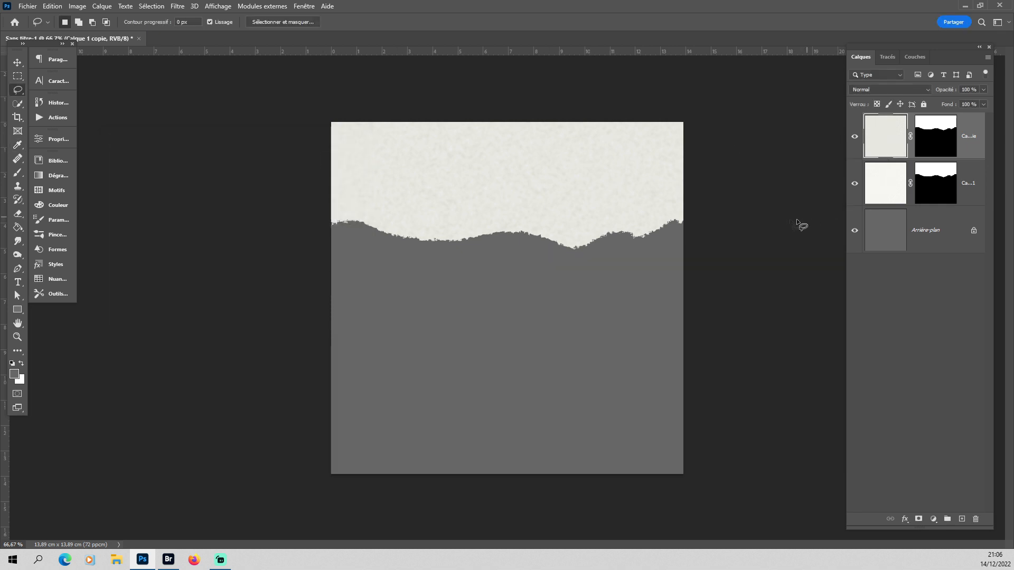
# Move the duplicated paper layer straight up by about 16 px with Free Transform, exposing the lighter torn edge beneath it.
pyautogui.hotkey('ctrl', 't')
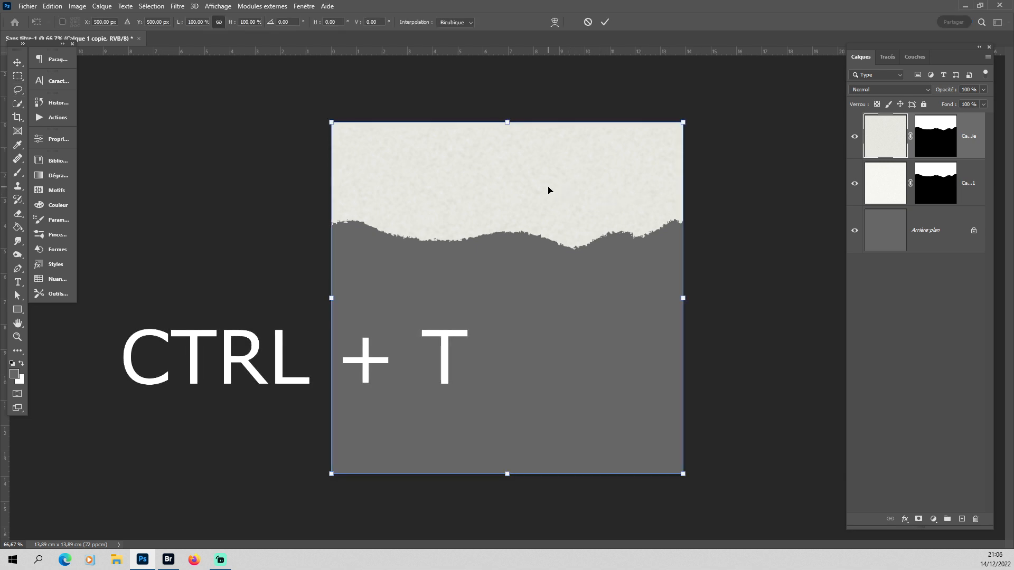
pyautogui.moveTo(548, 190); pyautogui.dragTo(548, 184)
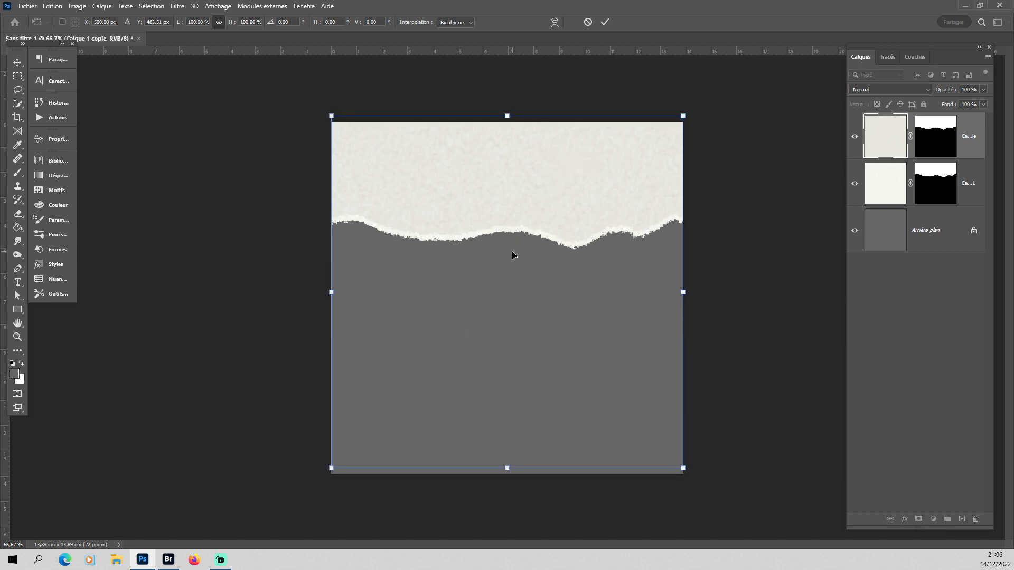
pyautogui.press('Return')
pyautogui.press('l')
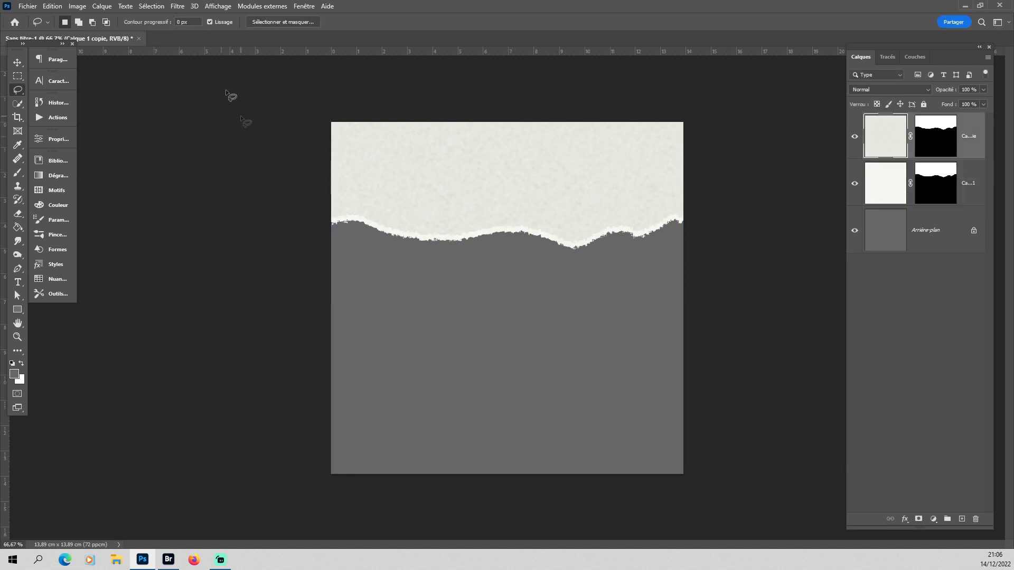
# Apply a Gaussian blur with a 1-pixel radius to the duplicated paper layer.
pyautogui.click(178, 7)
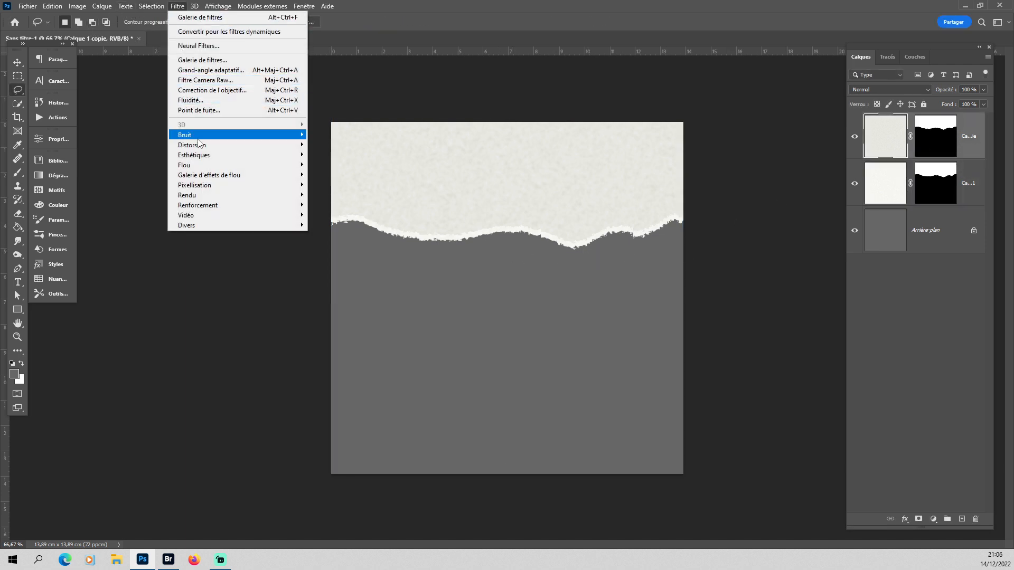
pyautogui.moveTo(196, 166)
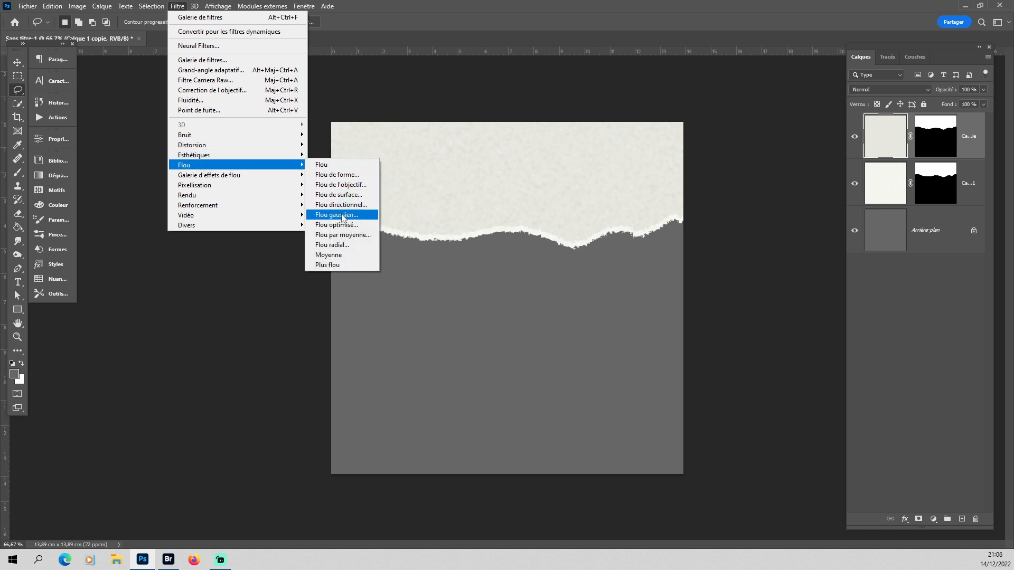
pyautogui.click(343, 215)
pyautogui.write('1')
pyautogui.click(298, 219)
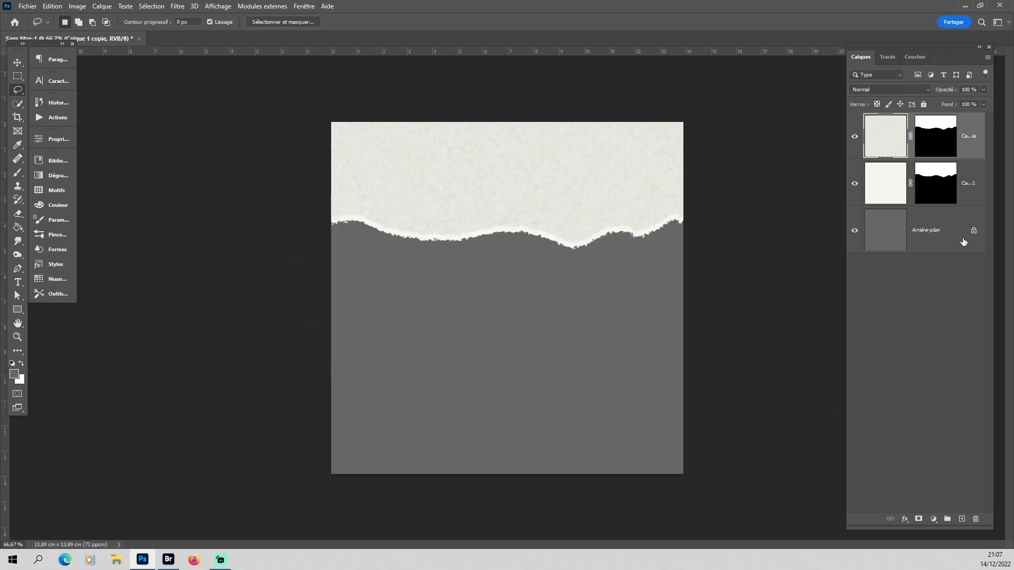
# Delete the grey background layer and apply the layer masks of both paper layers.
pyautogui.moveTo(959, 238); pyautogui.dragTo(975, 519)
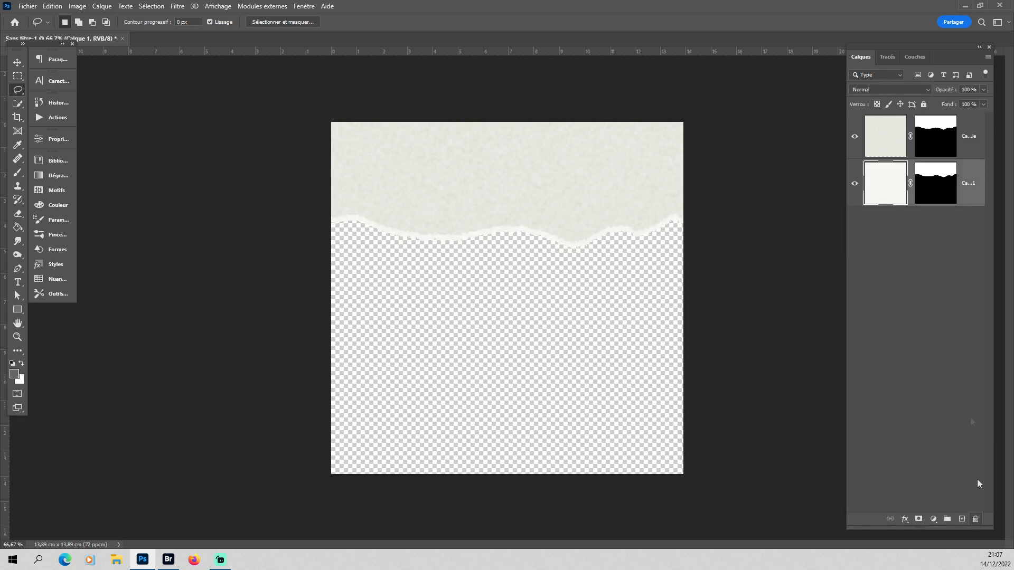
pyautogui.rightClick(928, 191)
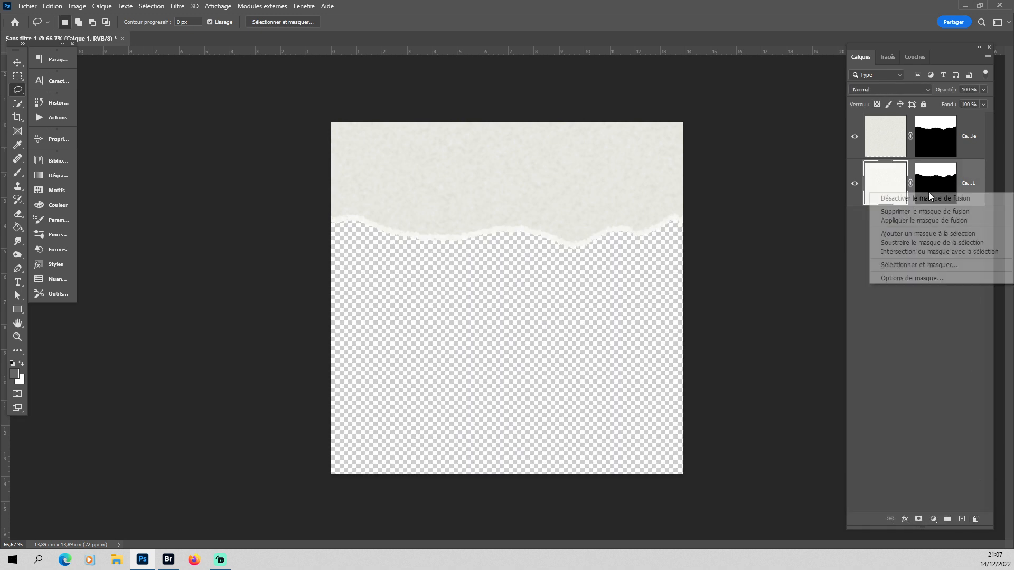
pyautogui.click(954, 220)
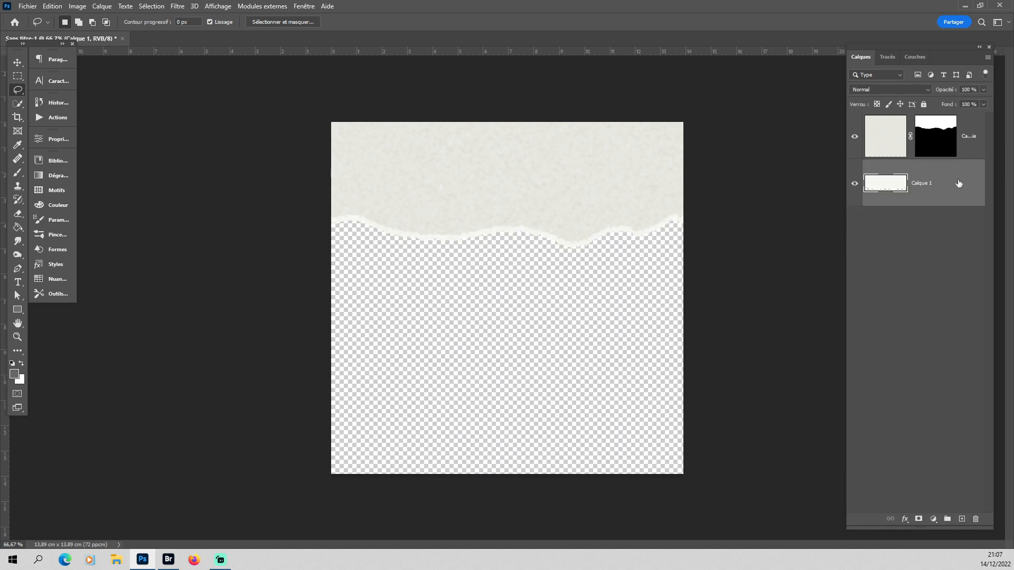
pyautogui.click(946, 147)
pyautogui.rightClick(945, 147)
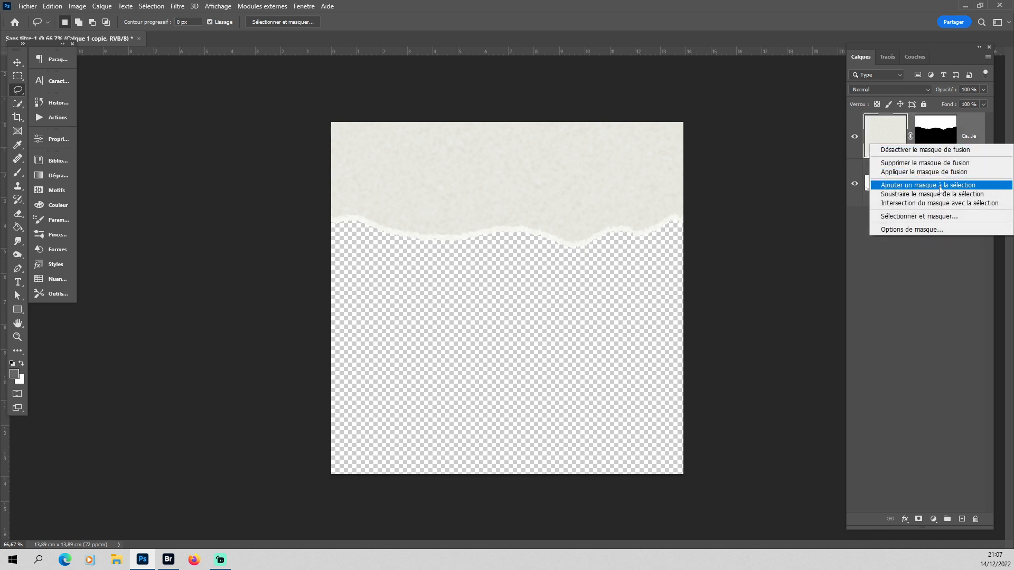
pyautogui.click(930, 173)
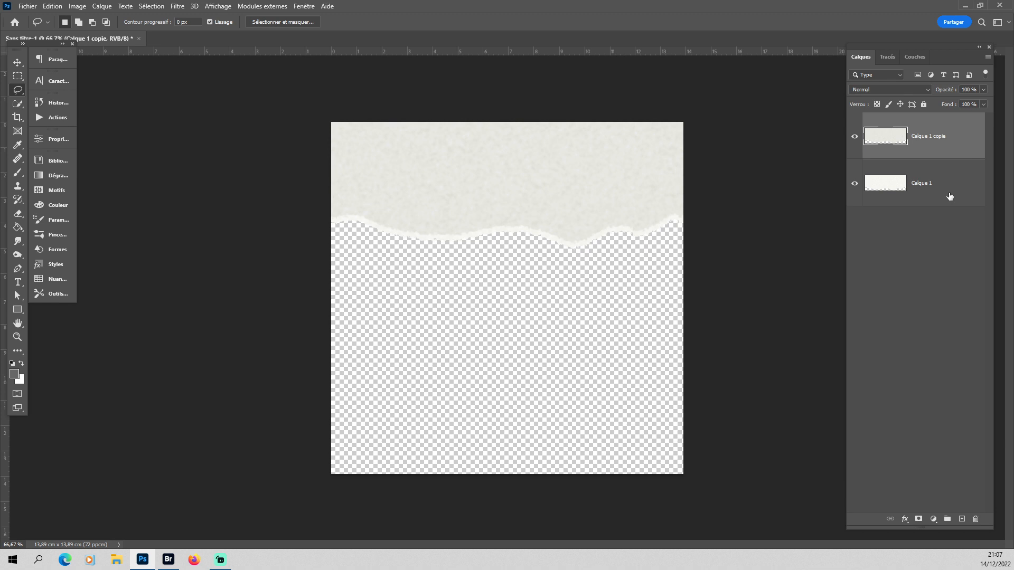
# Save the document on the computer as a Photoshop file named template papier dechire in 10 - Travaux Photoshop, keeping maximum compatibility.
pyautogui.click(33, 10)
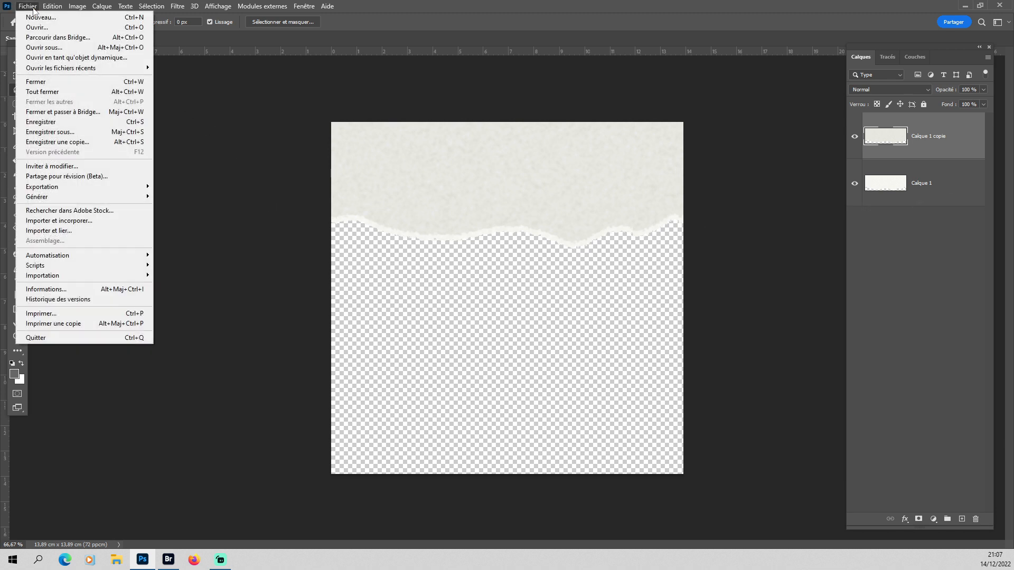
pyautogui.click(64, 132)
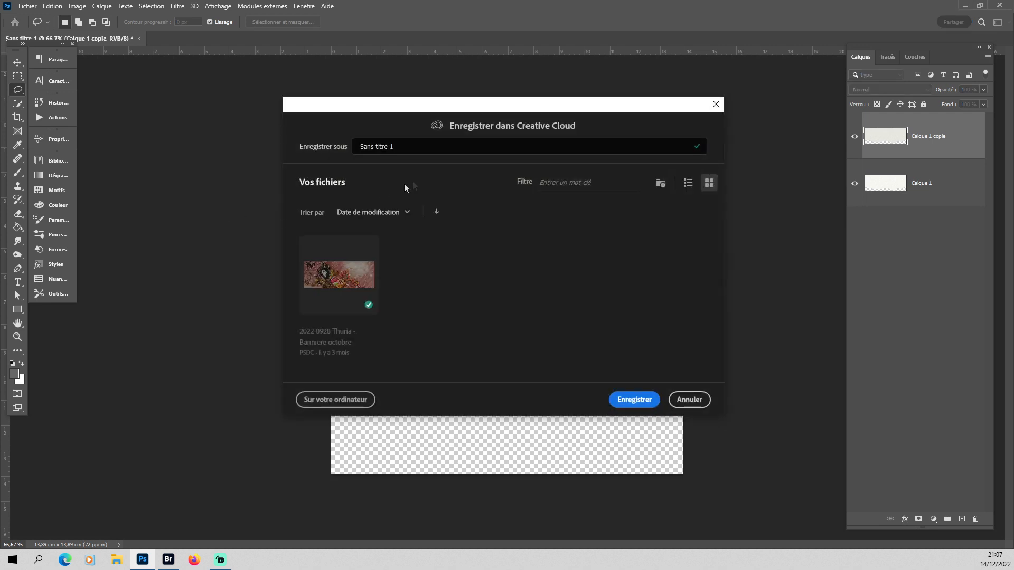
pyautogui.click(336, 400)
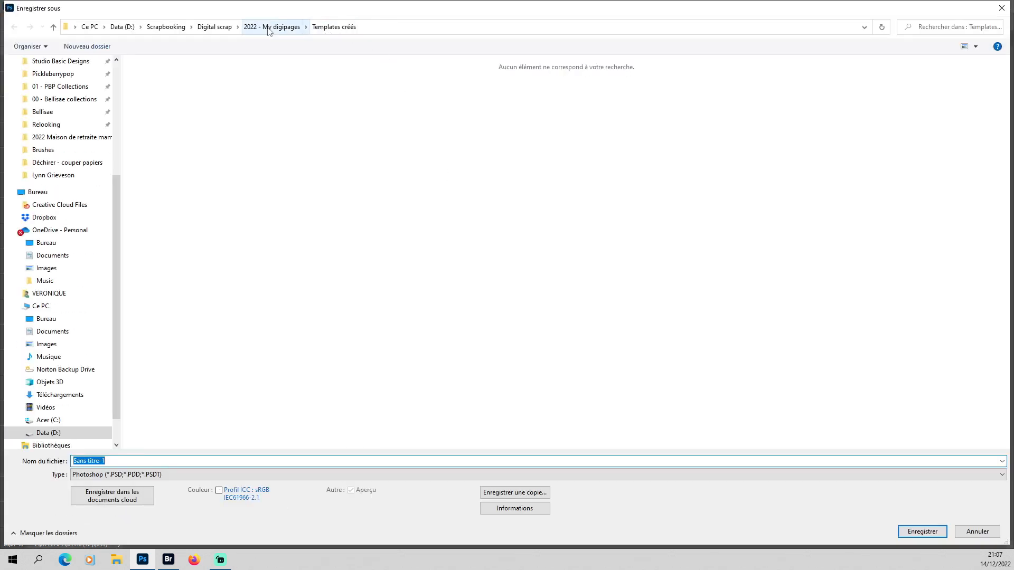
pyautogui.click(202, 28)
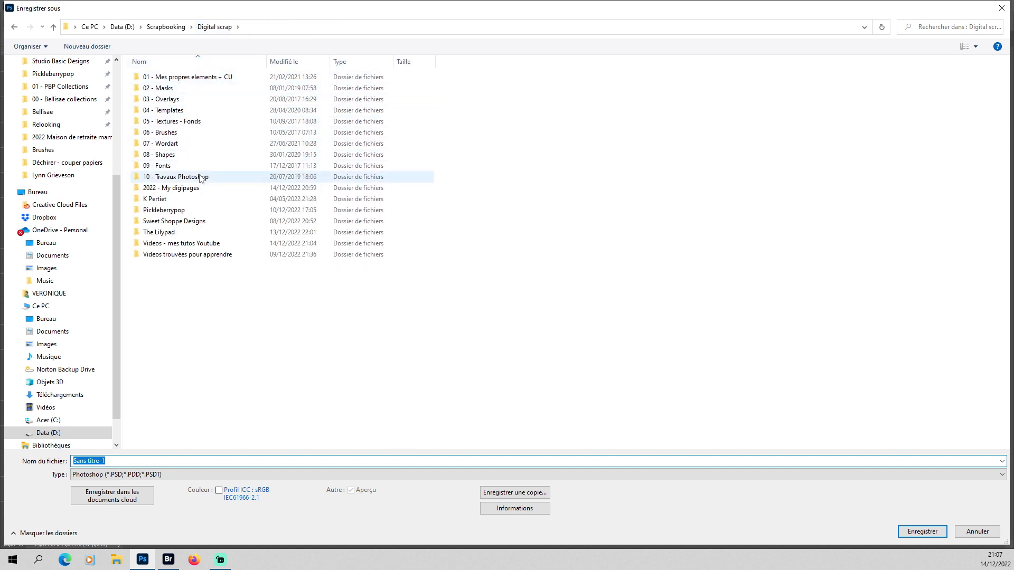
pyautogui.doubleClick(201, 178)
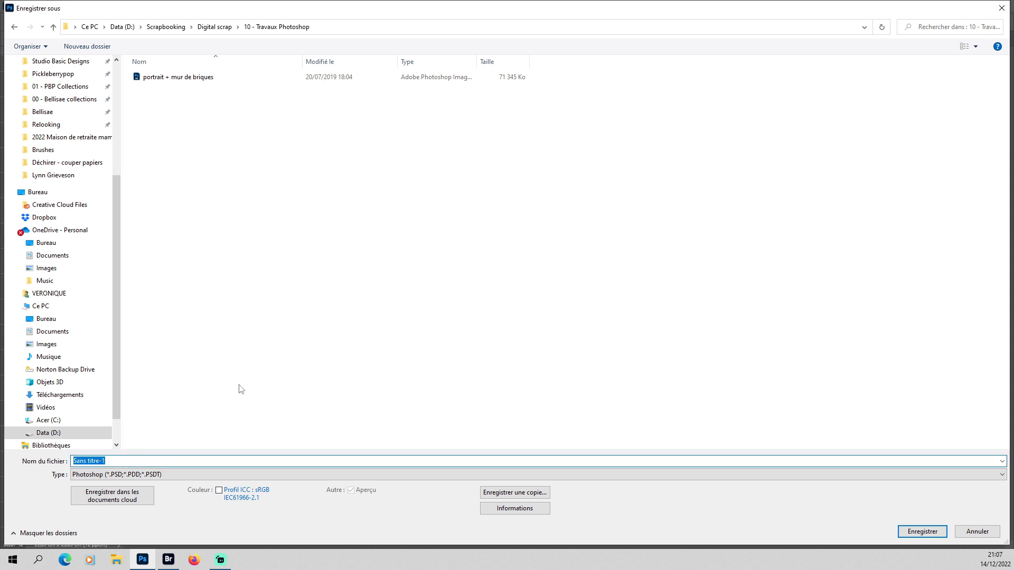
pyautogui.write('template papier dechire')
pyautogui.press('Return')
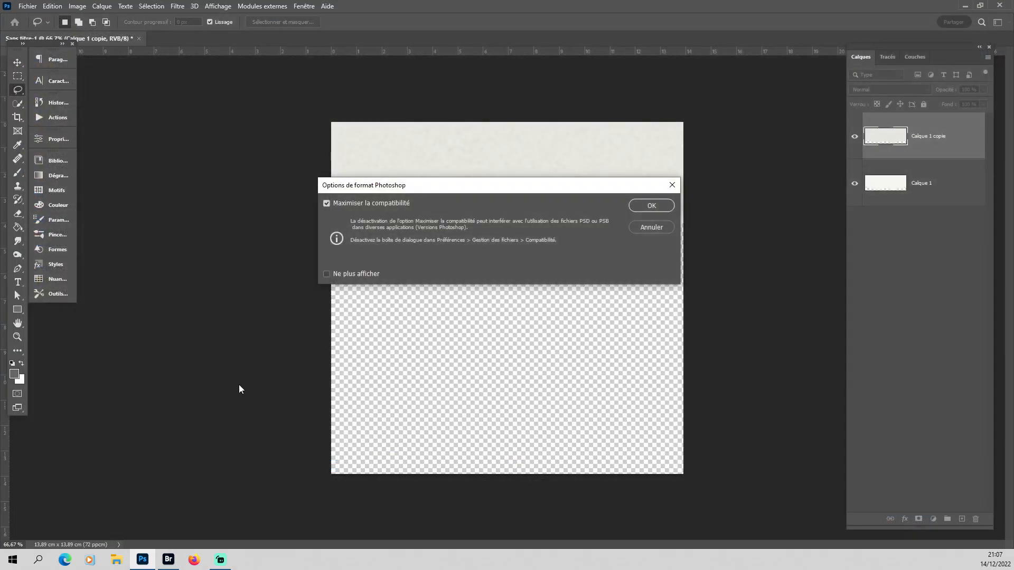
pyautogui.click(652, 207)
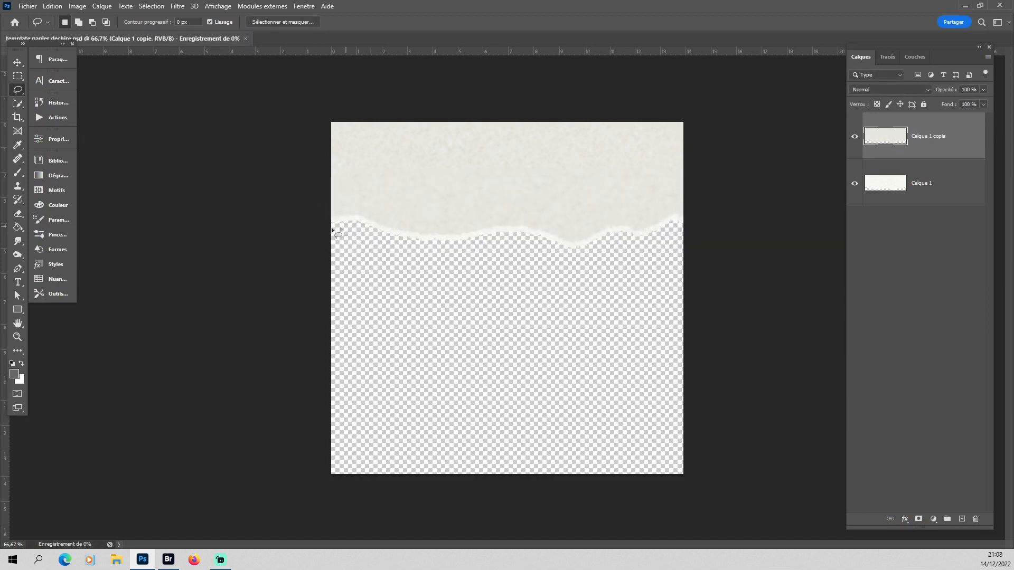
# Save another version of template papier dechire as an uncompressed TIFF in the same folder, with its layers included.
pyautogui.click(28, 6)
pyautogui.click(62, 133)
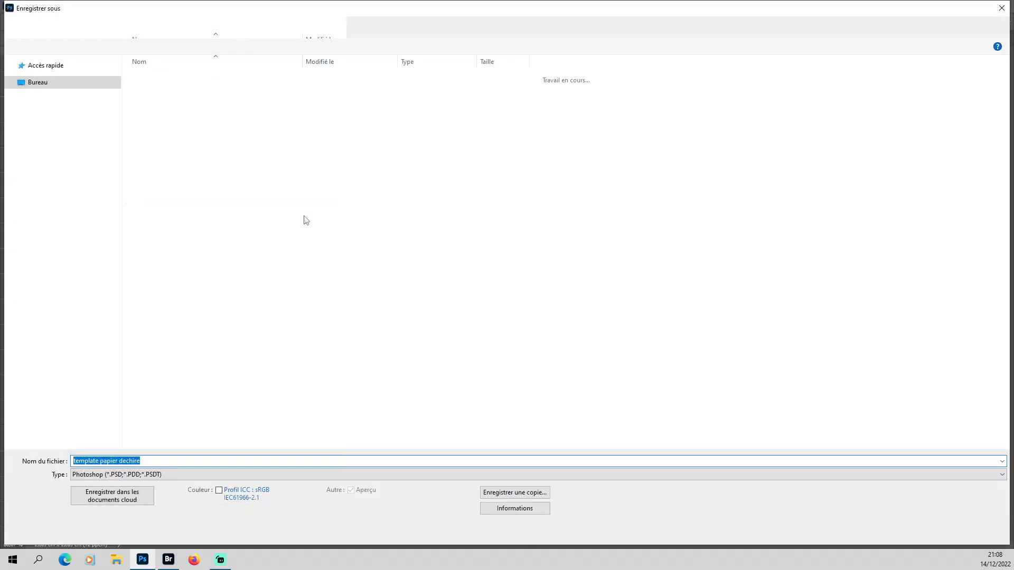
pyautogui.click(161, 475)
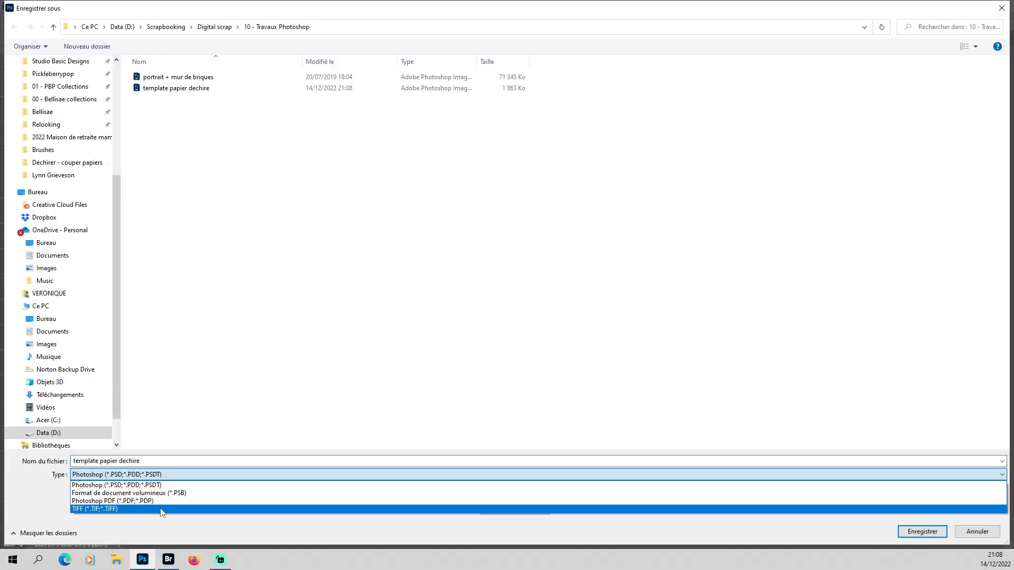
pyautogui.click(162, 510)
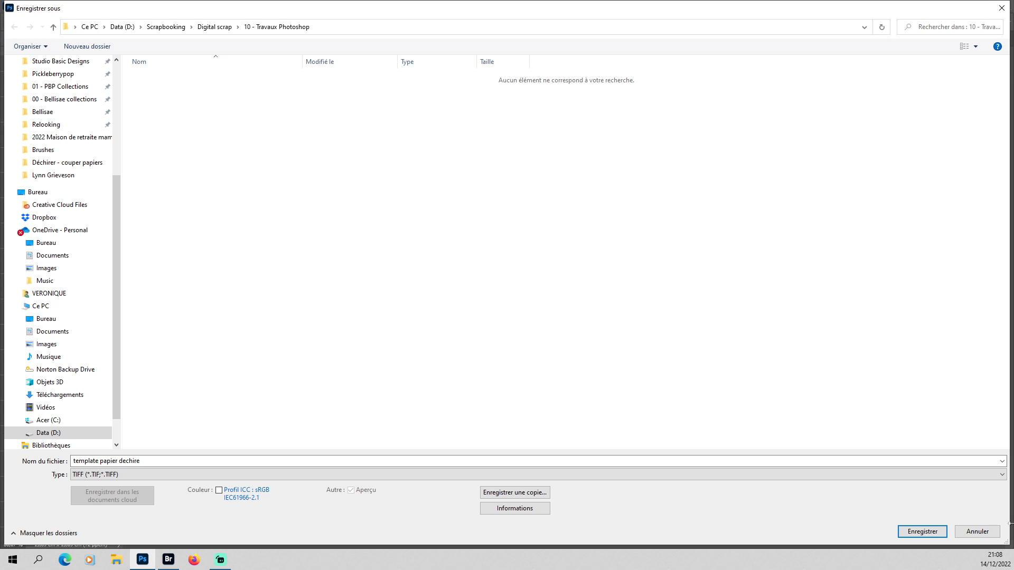
pyautogui.click(923, 531)
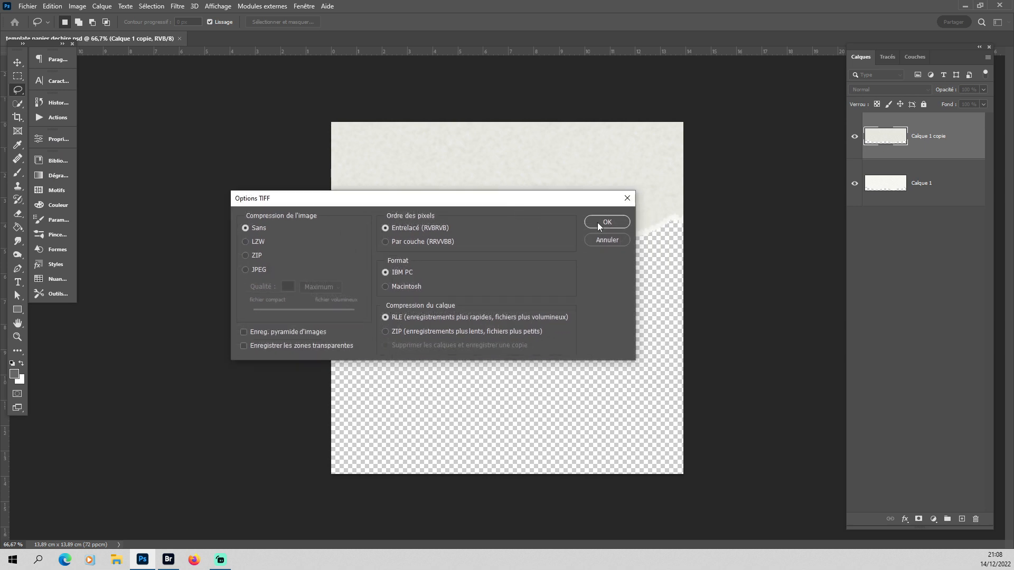
pyautogui.click(597, 223)
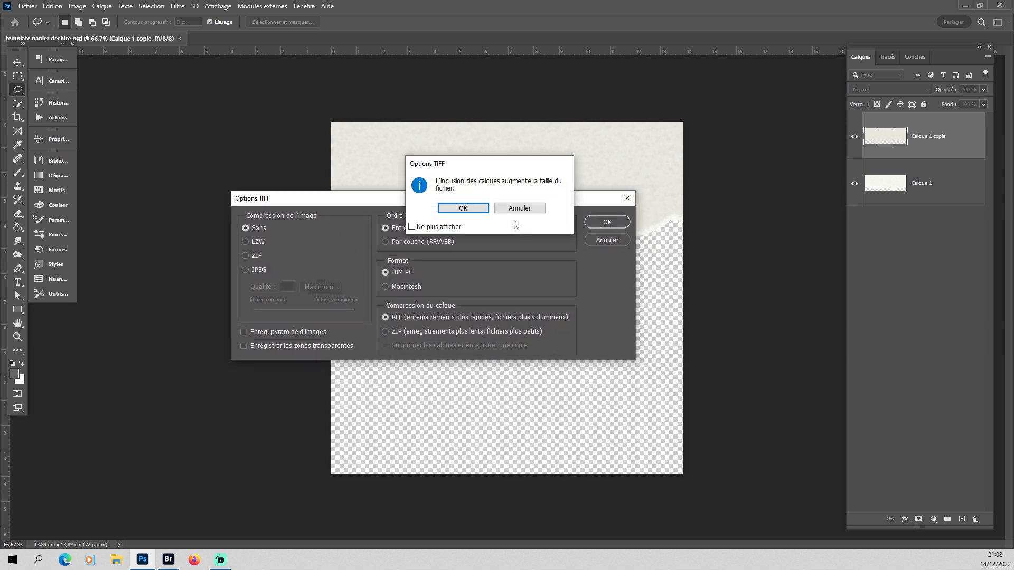
pyautogui.click(476, 208)
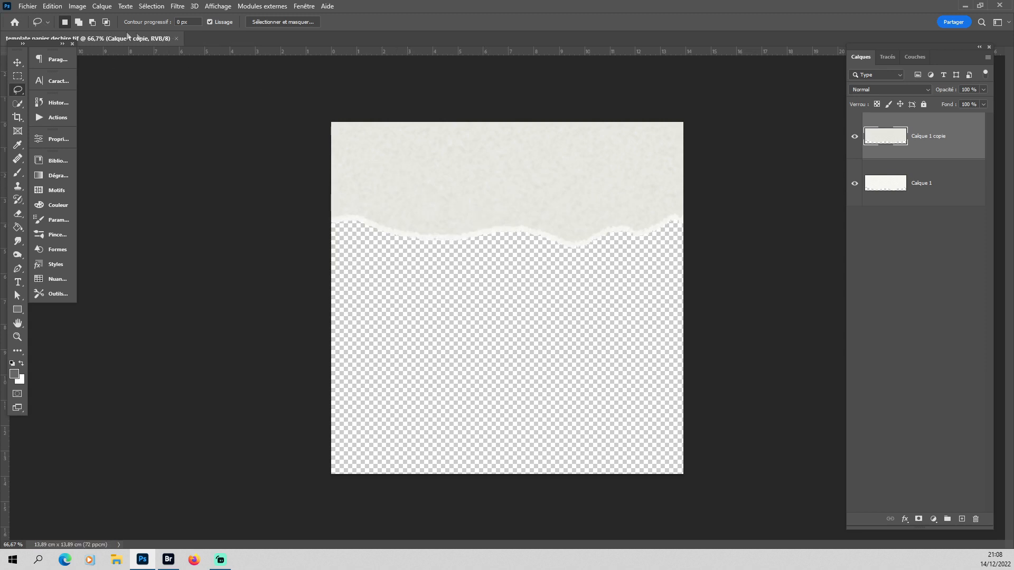
# Close the torn paper file and hide the grid over the peach paper document.
pyautogui.click(177, 39)
pyautogui.click(564, 360)
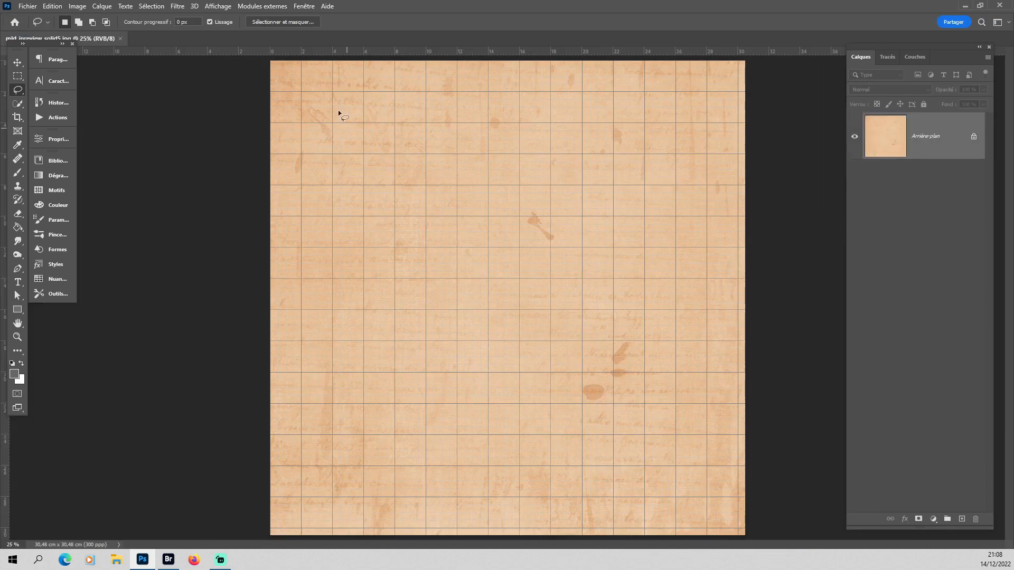
pyautogui.click(218, 6)
pyautogui.click(236, 212)
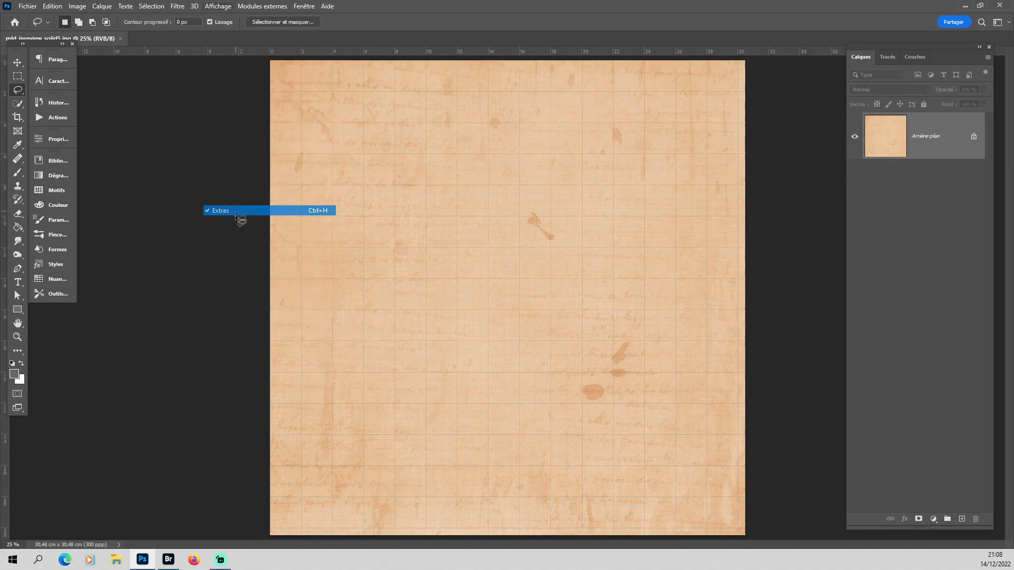
# Switch to Adobe Bridge and open the template papier dechire file from the 10 - Travaux Photoshop folder in Photoshop.
pyautogui.click(171, 567)
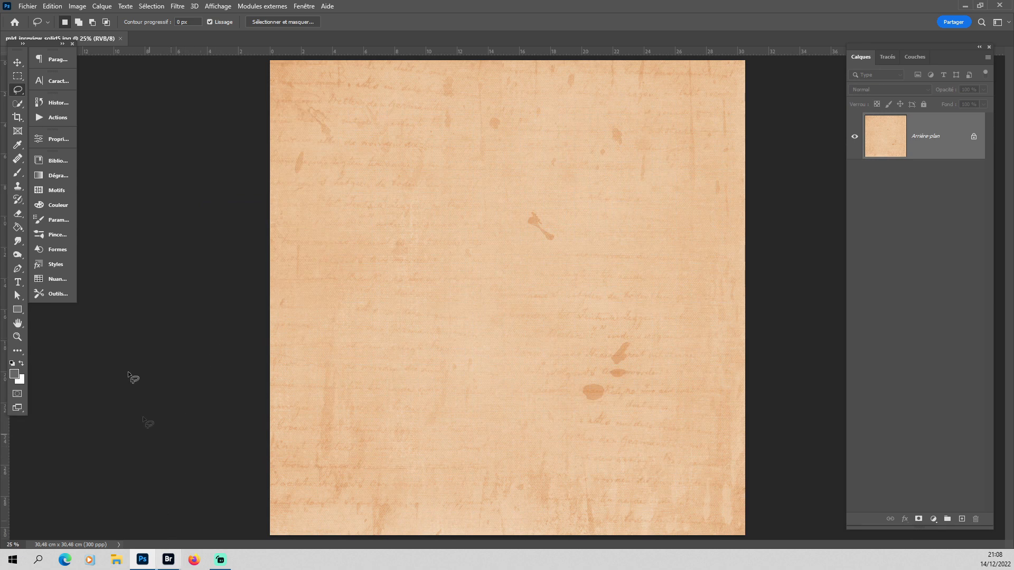
pyautogui.moveTo(104, 533); pyautogui.dragTo(70, 532)
pyautogui.scroll(3, 120, 377)
pyautogui.scroll(7, 121, 376)
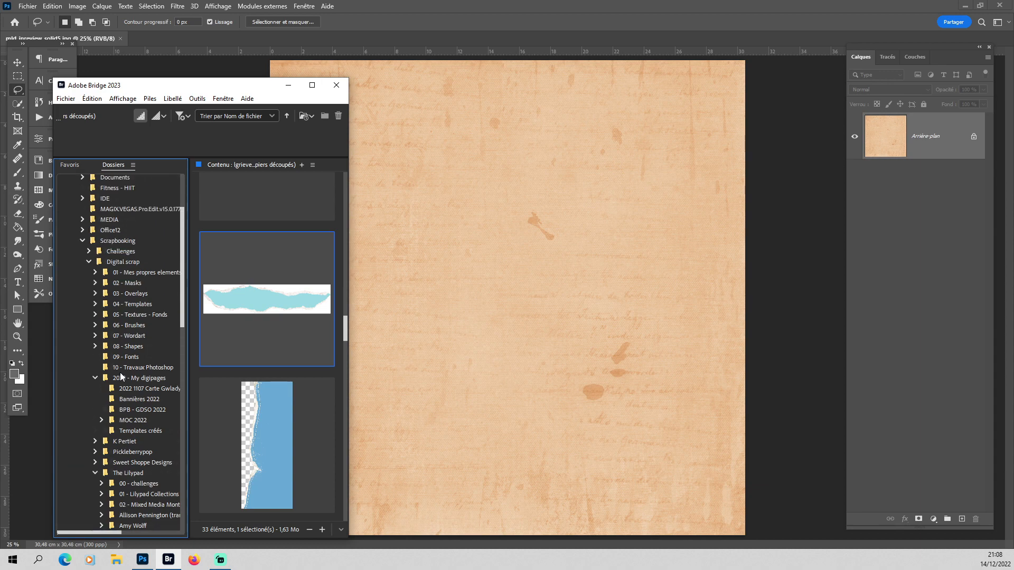
pyautogui.click(129, 397)
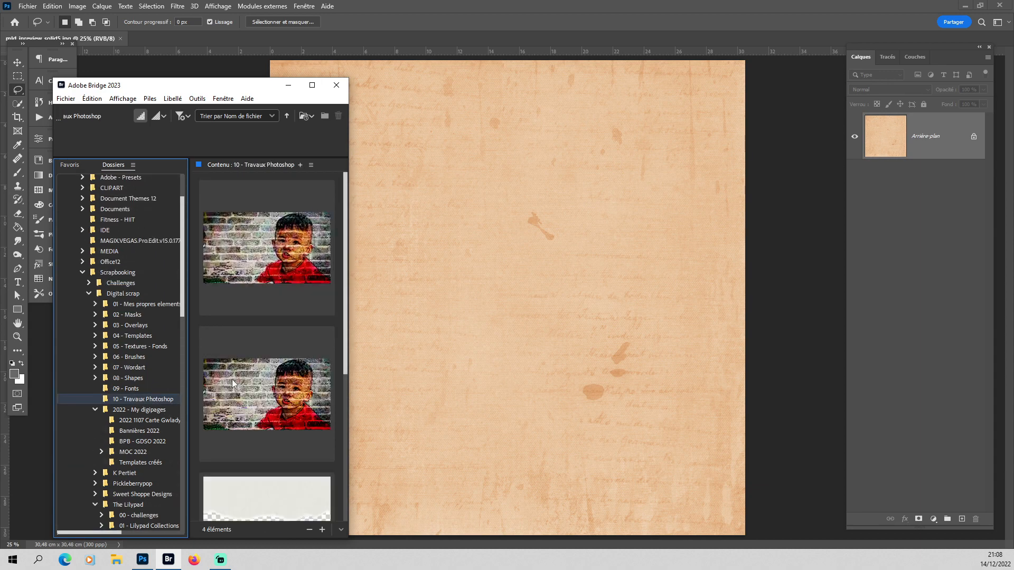
pyautogui.scroll(-5, 259, 388)
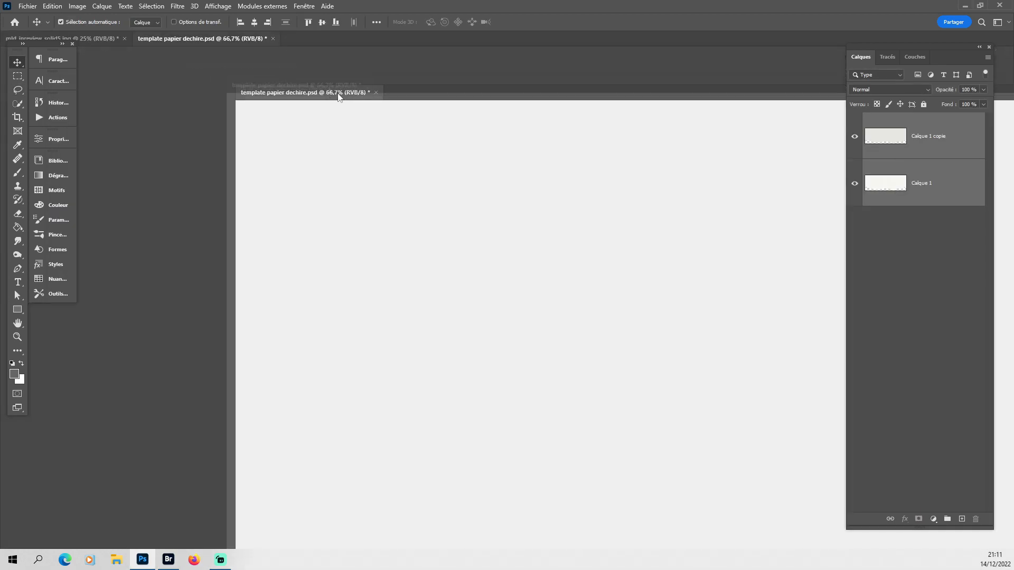
pyautogui.moveTo(339, 97); pyautogui.dragTo(414, 111)
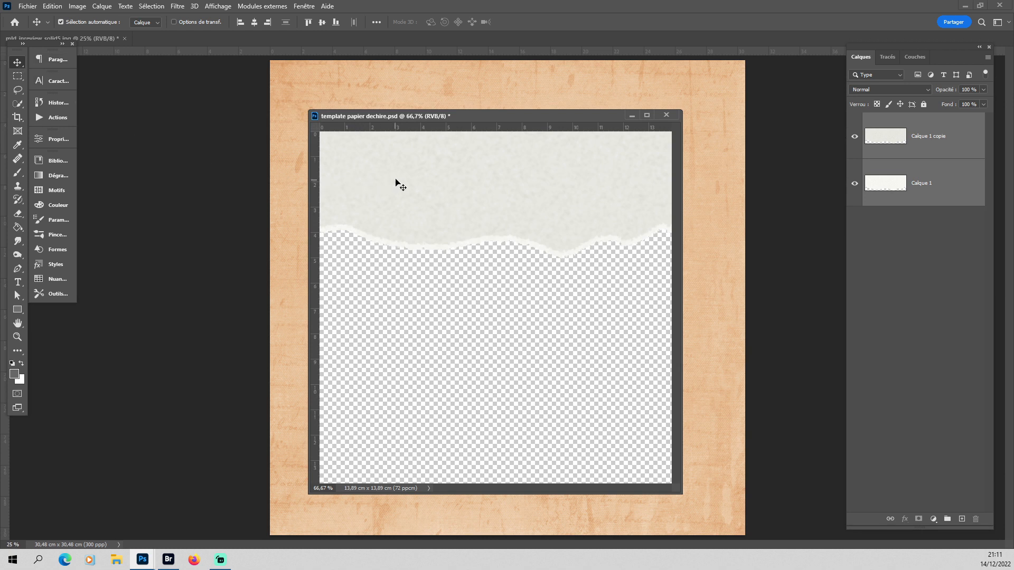
# Copy both torn paper layers into the peach paper document's upper-left area and close the template document.
pyautogui.moveTo(394, 185); pyautogui.dragTo(312, 96)
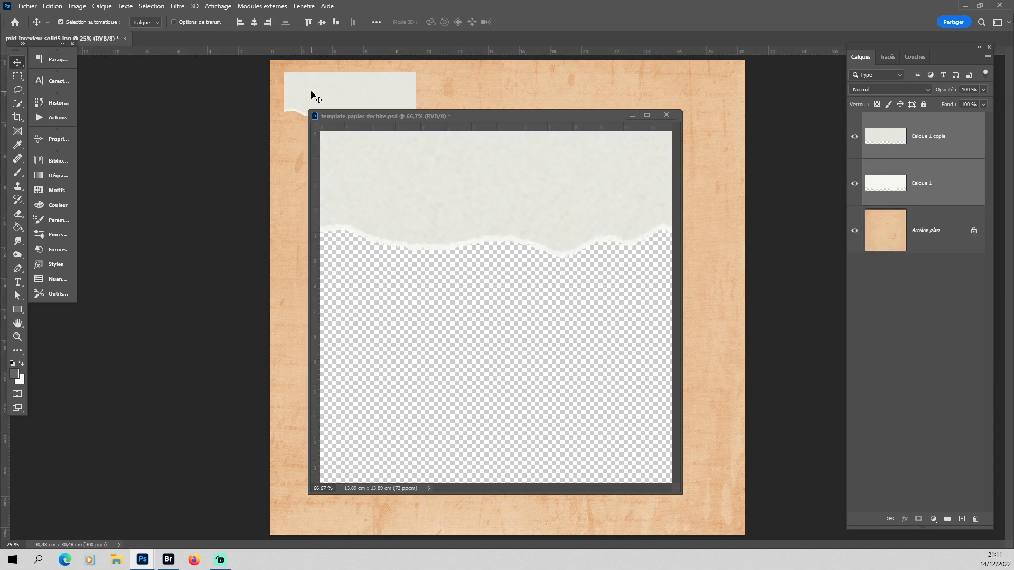
pyautogui.click(666, 115)
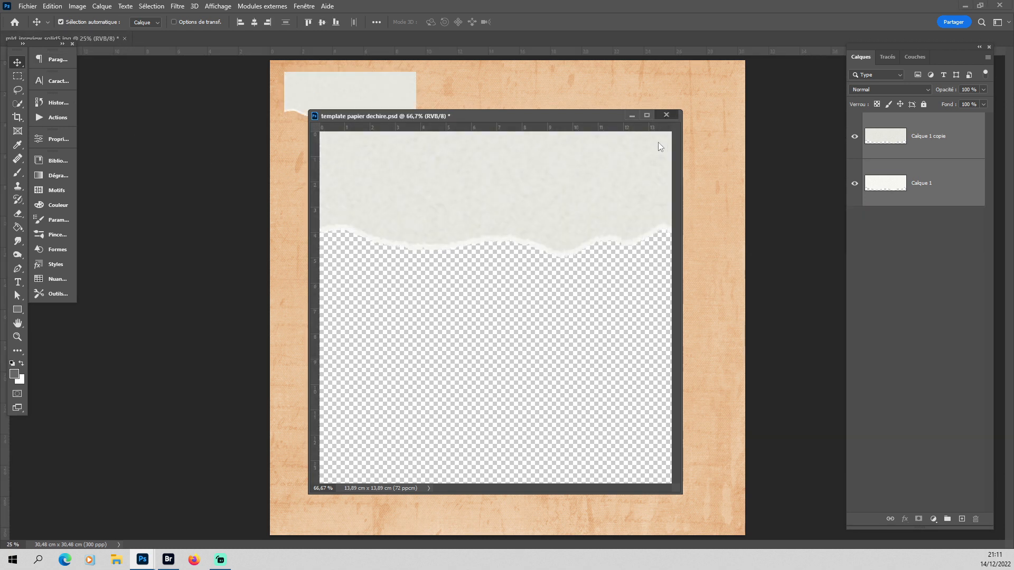
pyautogui.click(521, 208)
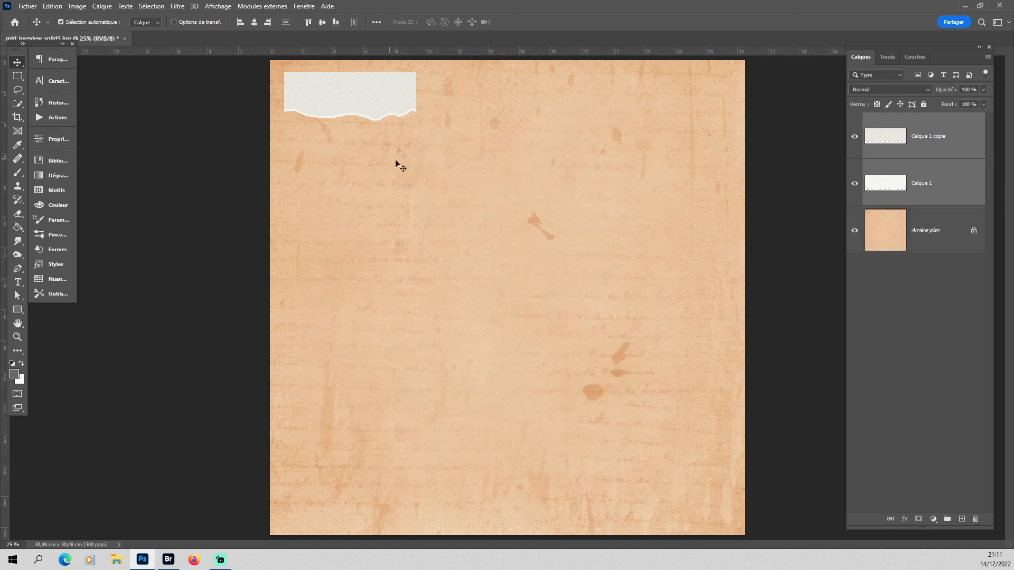
# Enlarge both torn paper layers to about 367% with Free Transform and position them across the full width of the page's upper edge.
pyautogui.hotkey('ctrl', 't')
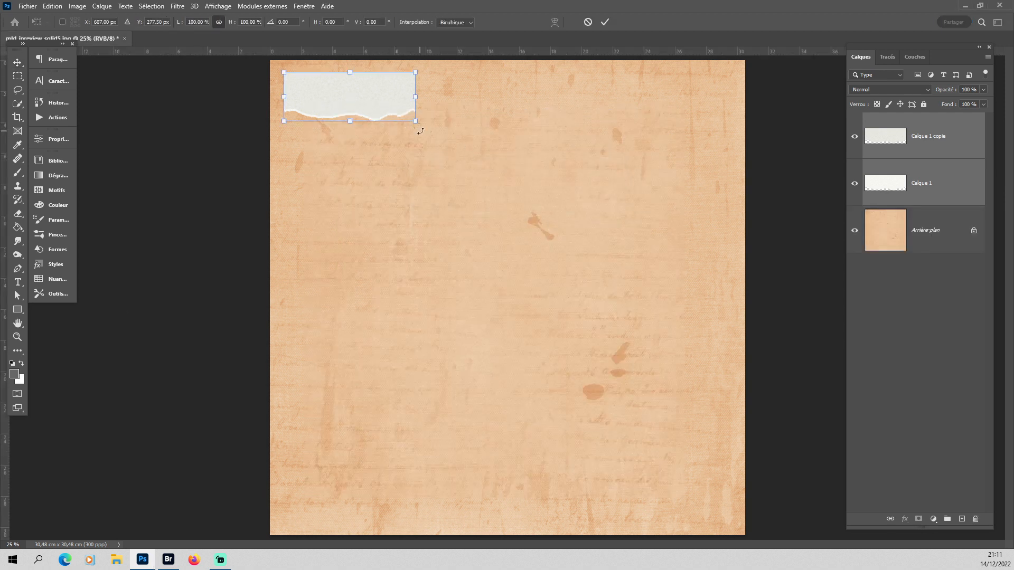
pyautogui.moveTo(415, 121); pyautogui.dragTo(804, 267)
pyautogui.moveTo(571, 236); pyautogui.dragTo(556, 226)
pyautogui.moveTo(778, 256); pyautogui.dragTo(747, 243)
pyautogui.moveTo(650, 178); pyautogui.dragTo(650, 114)
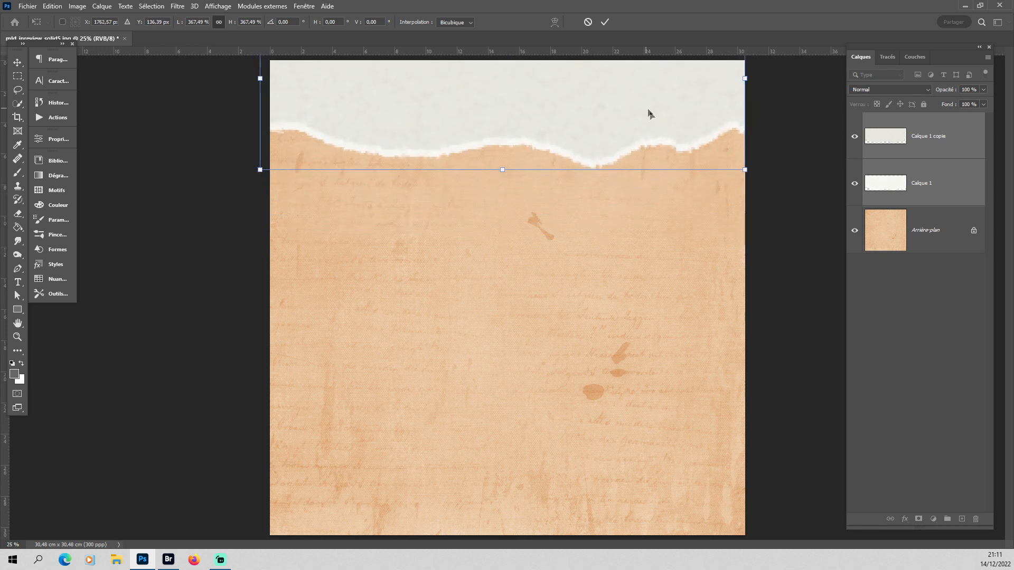
pyautogui.press('Return')
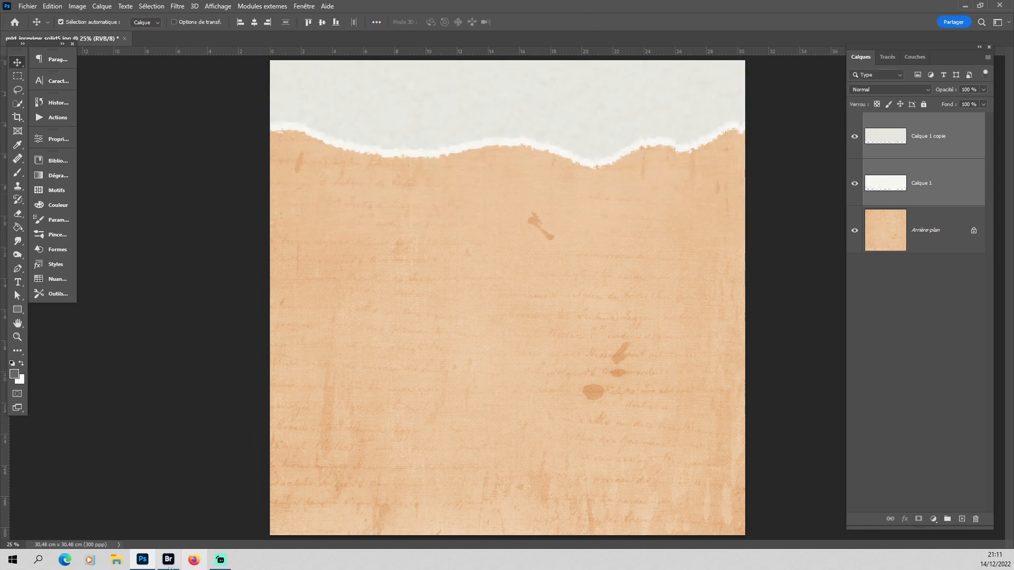
# Place the mld_inreview_paper6 paper from Adobe Bridge above the torn paper layers and clip it to the darker paper copy.
pyautogui.click(168, 560)
pyautogui.moveTo(271, 410); pyautogui.dragTo(487, 394)
pyautogui.press('Return')
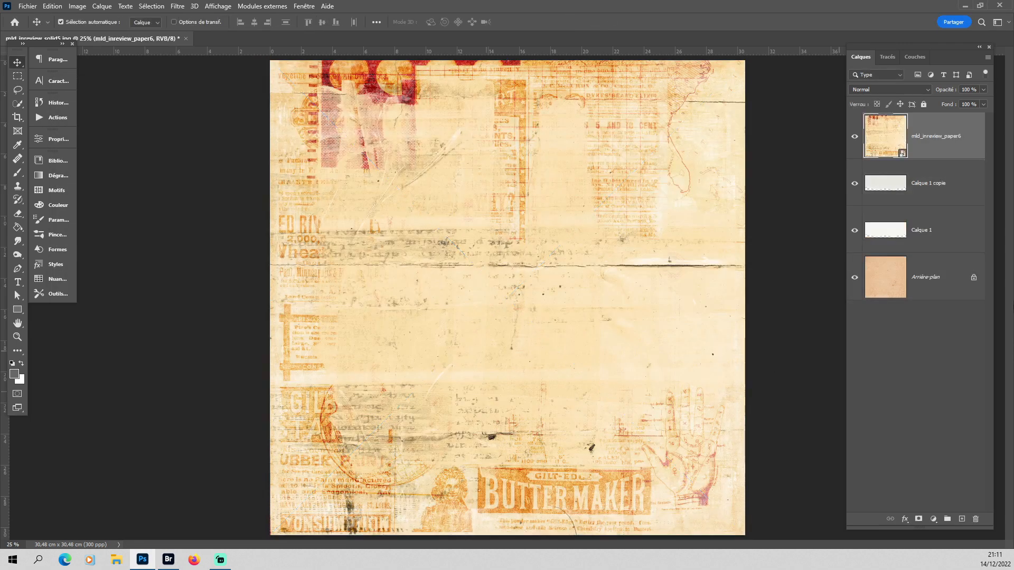
pyautogui.rightClick(955, 150)
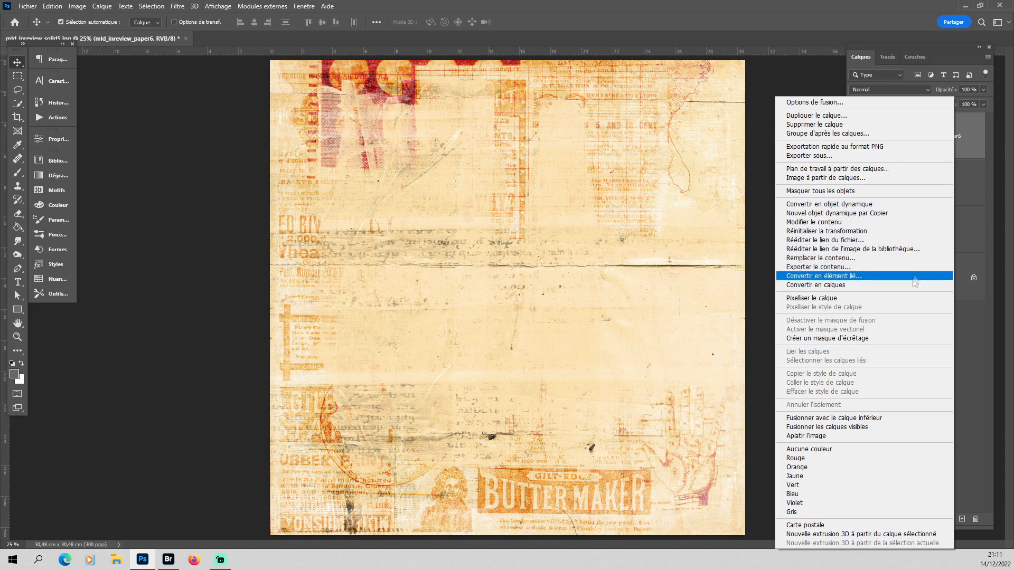
pyautogui.click(909, 338)
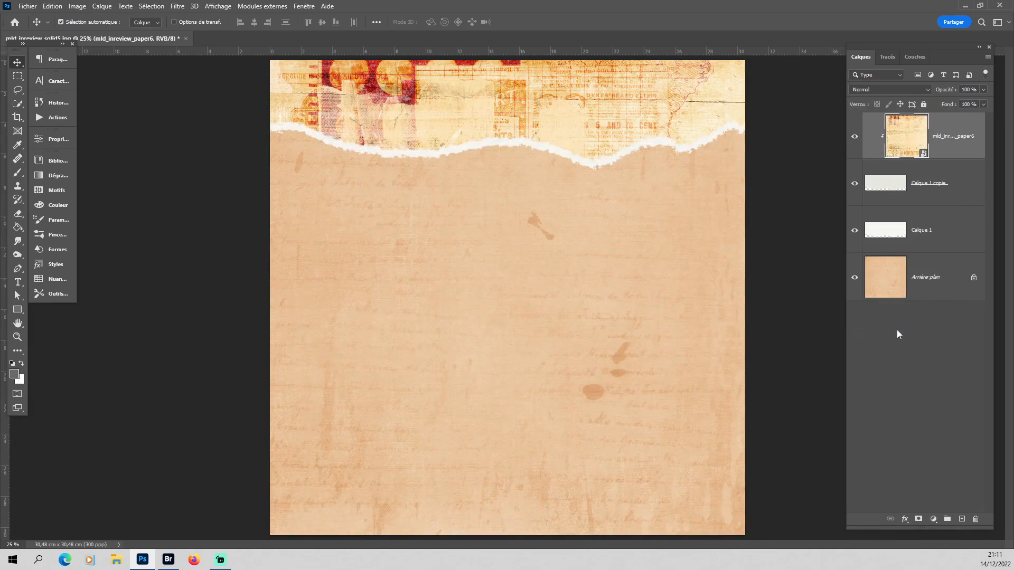
# Add a Linear Light drop shadow to Calque 1 with 30% opacity, 94° angle, 6 px distance and 3 px size.
pyautogui.click(965, 241)
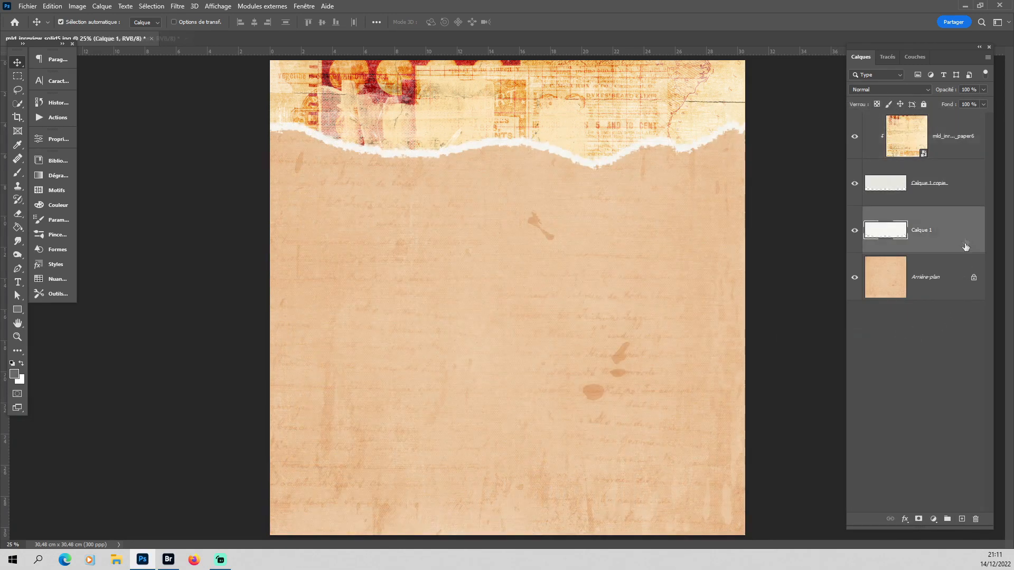
pyautogui.click(905, 519)
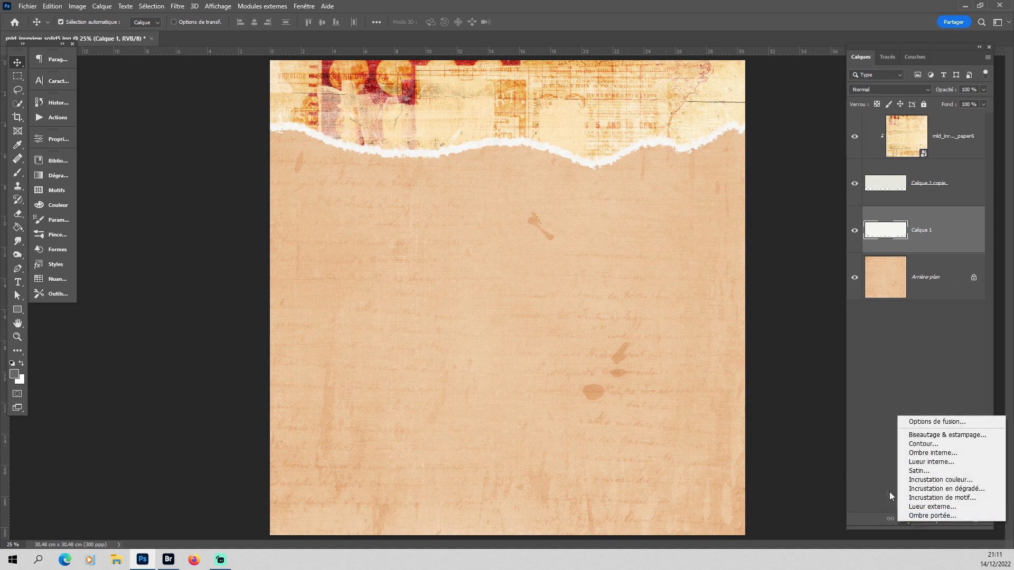
pyautogui.click(914, 516)
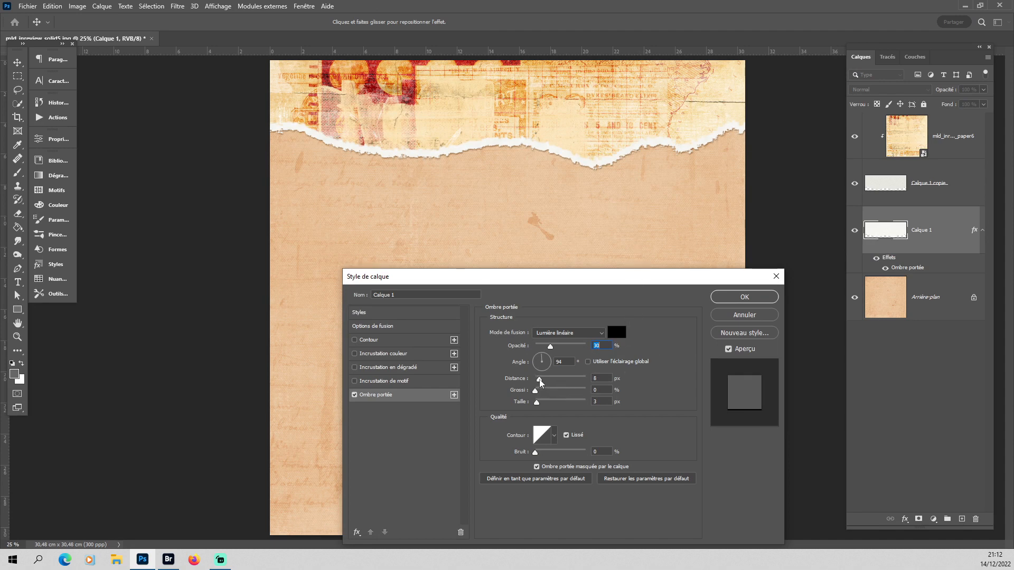
pyautogui.moveTo(540, 379); pyautogui.dragTo(541, 379)
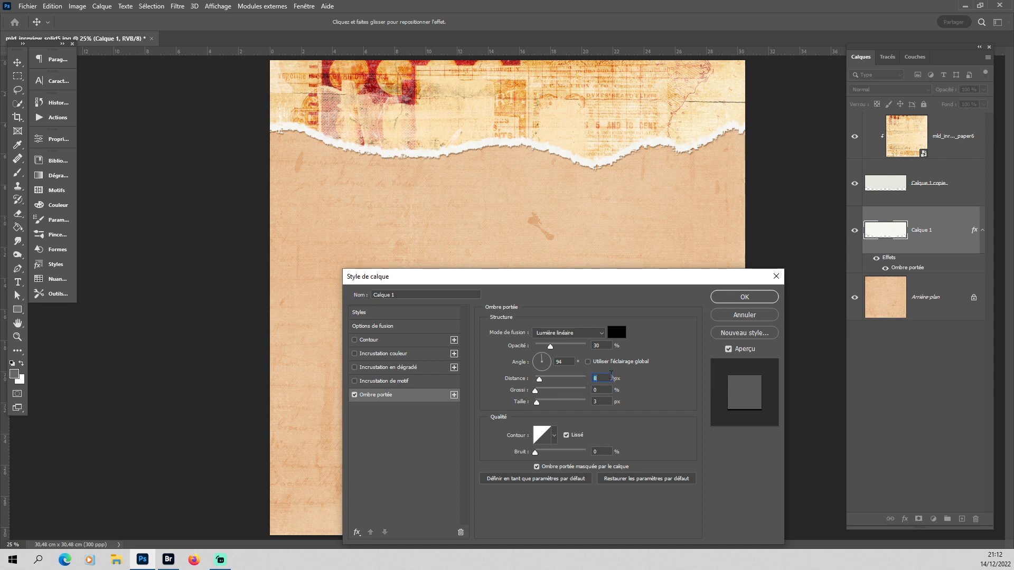
pyautogui.write('6')
pyautogui.click(738, 297)
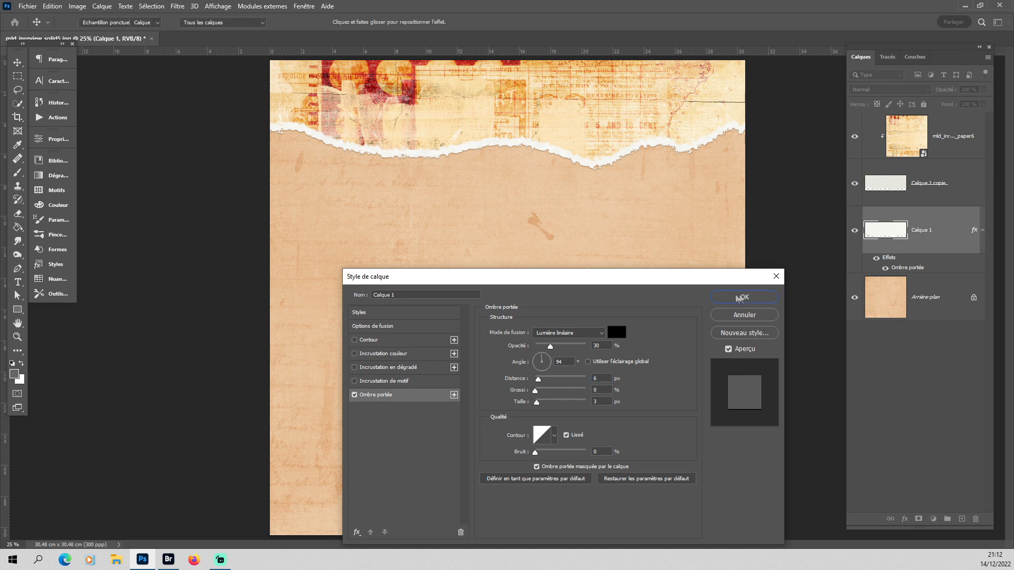
# Add a Linear Light drop shadow to Calque 1 copie with 94° angle, 1 px distance and 0 px size.
pyautogui.click(948, 198)
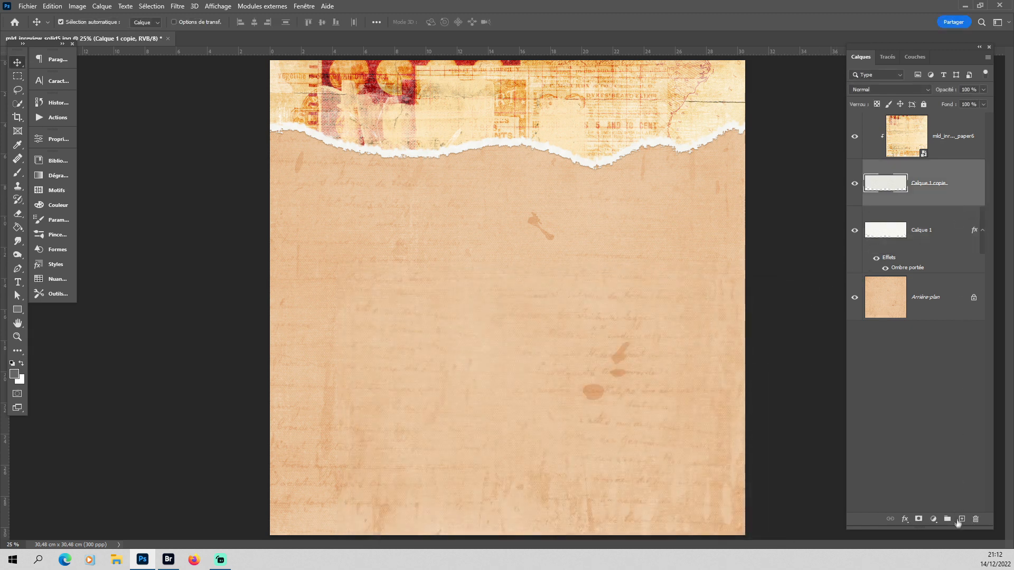
pyautogui.click(904, 519)
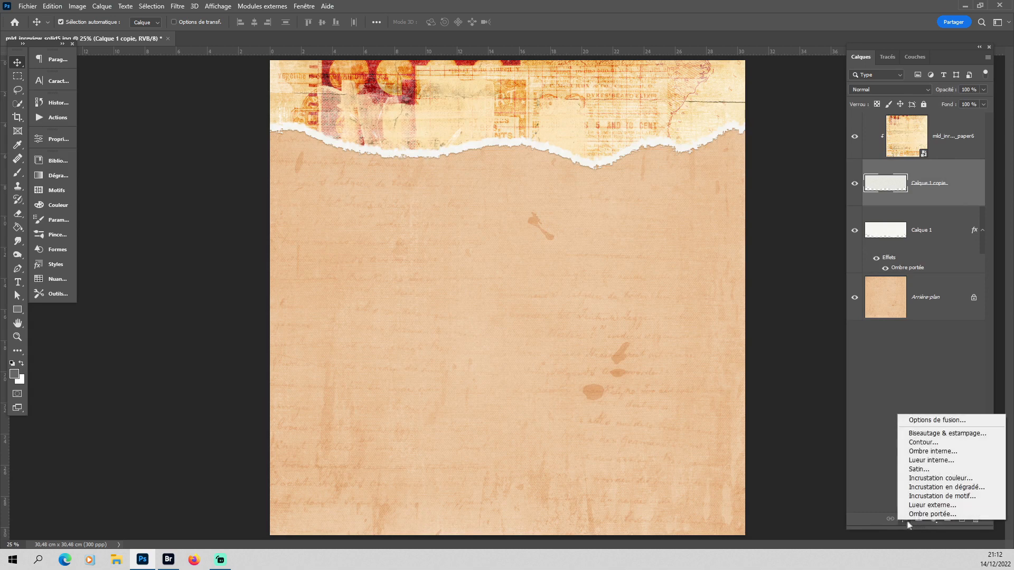
pyautogui.click(918, 515)
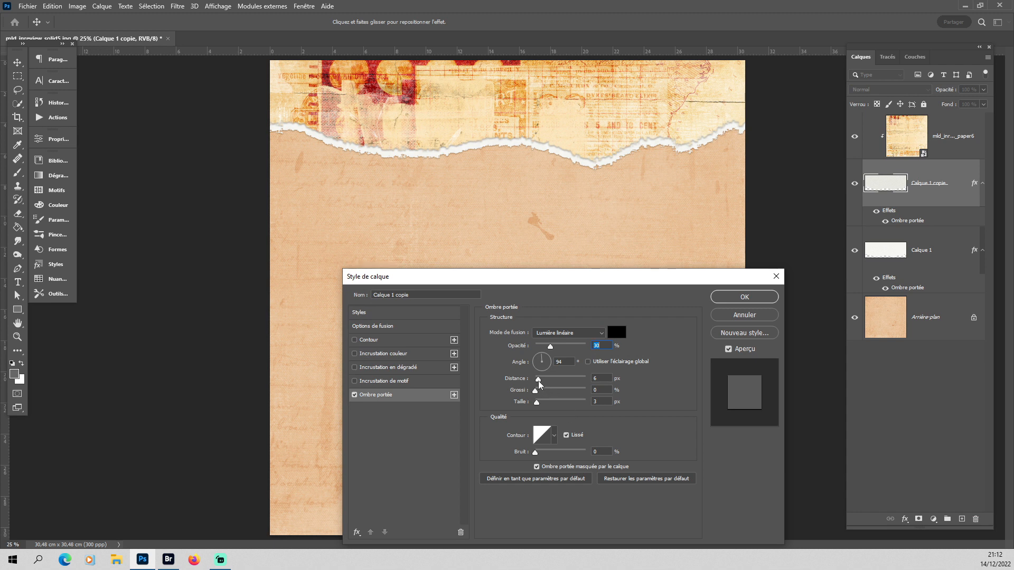
pyautogui.moveTo(538, 382); pyautogui.dragTo(535, 383)
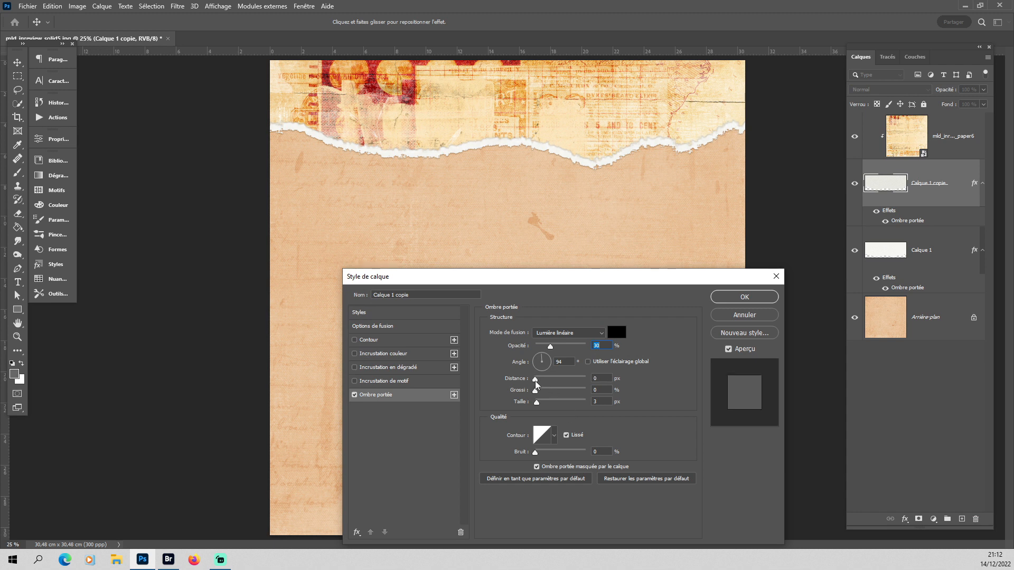
pyautogui.moveTo(535, 382); pyautogui.dragTo(535, 383)
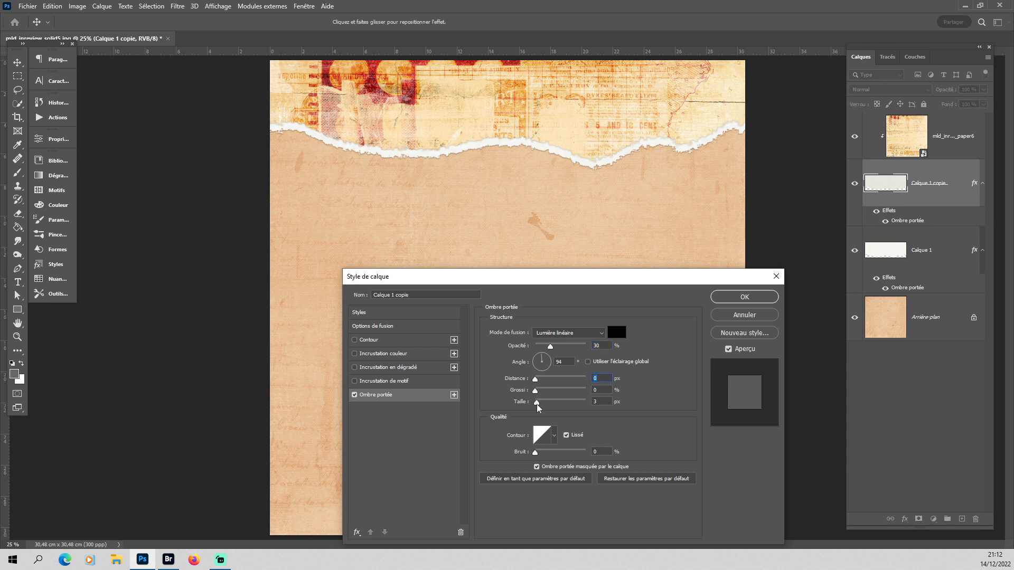
pyautogui.moveTo(536, 405); pyautogui.dragTo(534, 404)
pyautogui.click(734, 300)
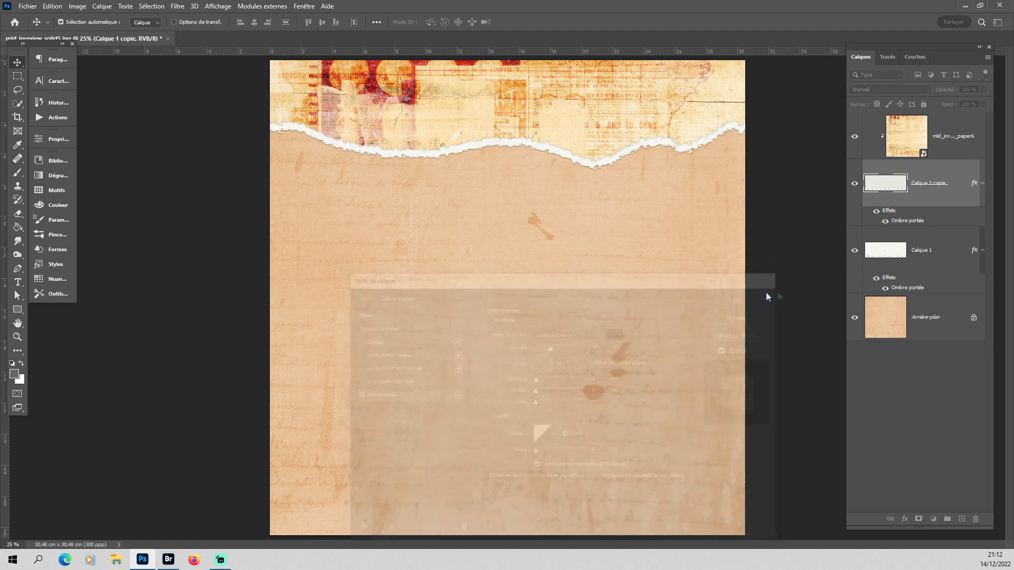
# Compare the torn edge with and without Calque 1 copie's effects and set its drop shadow opacity to 22%.
pyautogui.click(877, 212)
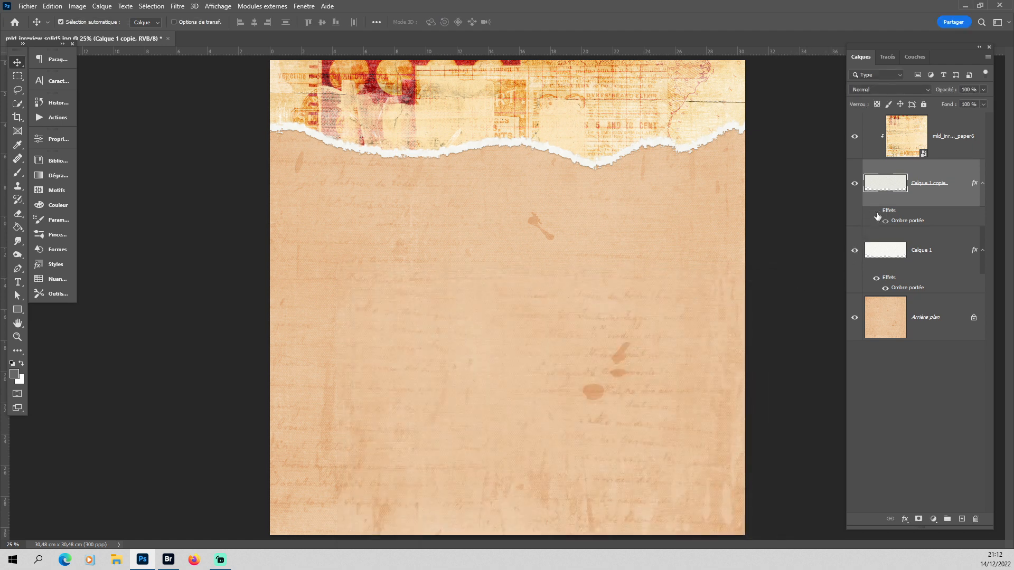
pyautogui.click(876, 212)
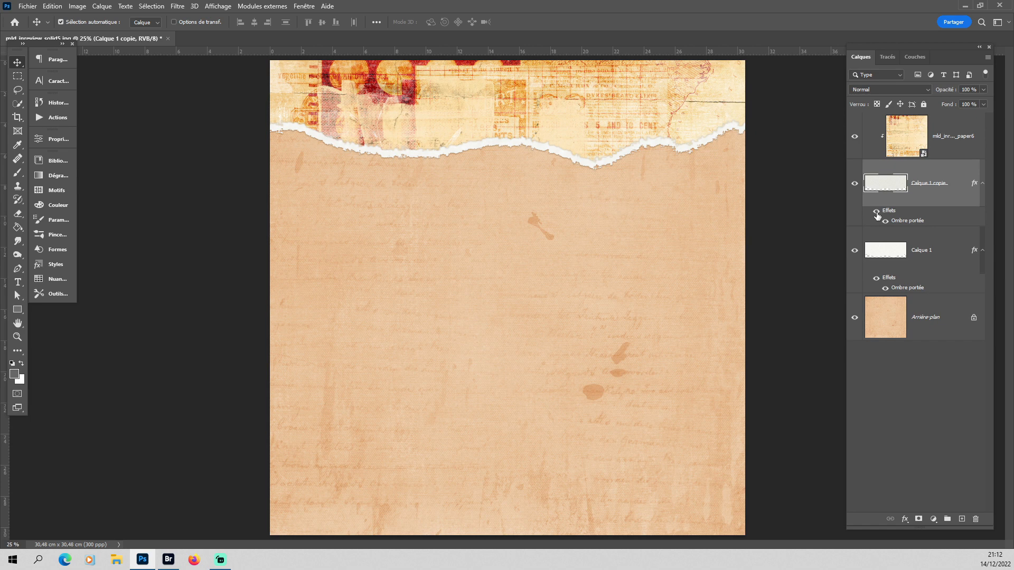
pyautogui.click(876, 213)
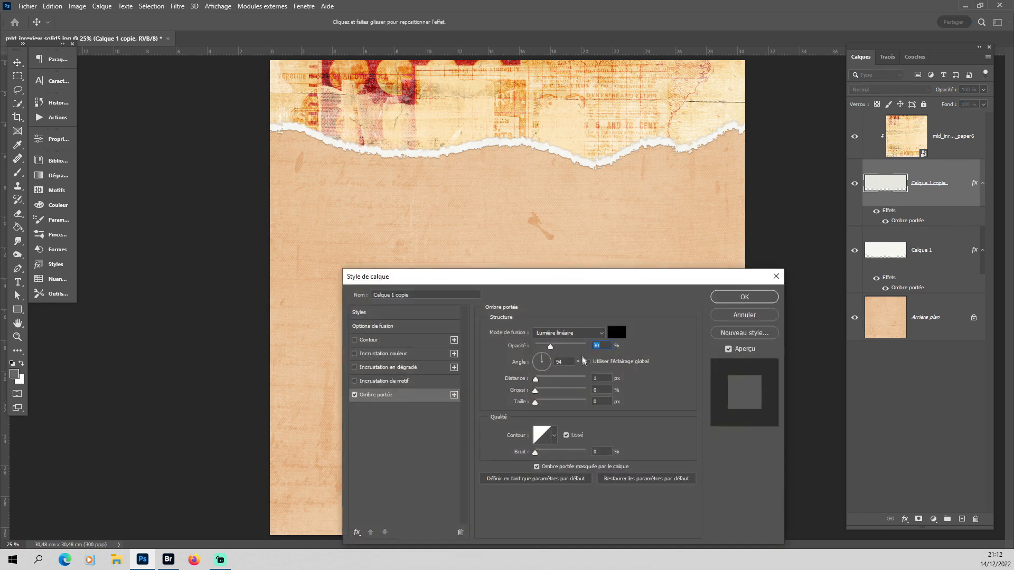
pyautogui.moveTo(551, 349); pyautogui.dragTo(548, 349)
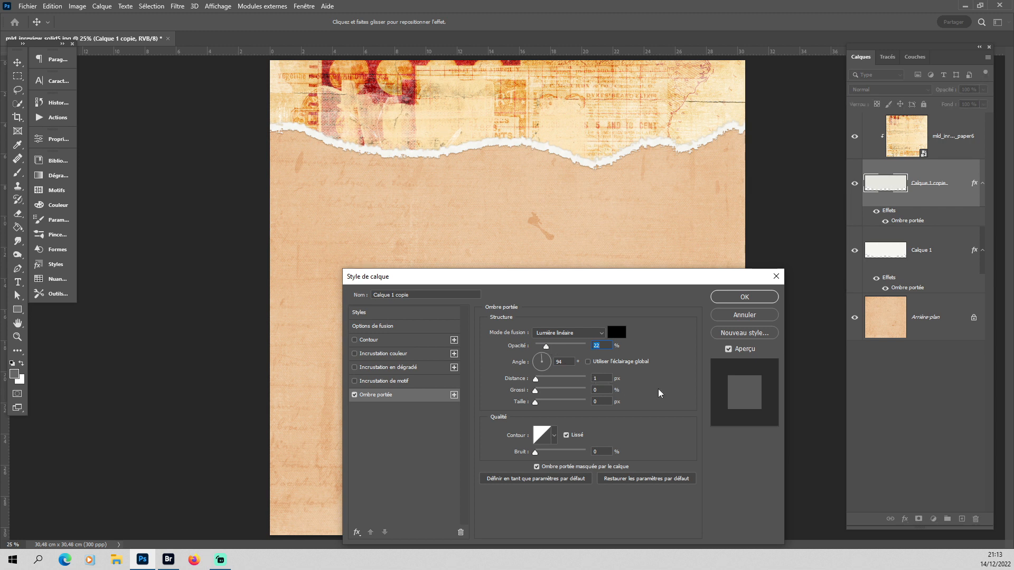
pyautogui.click(744, 297)
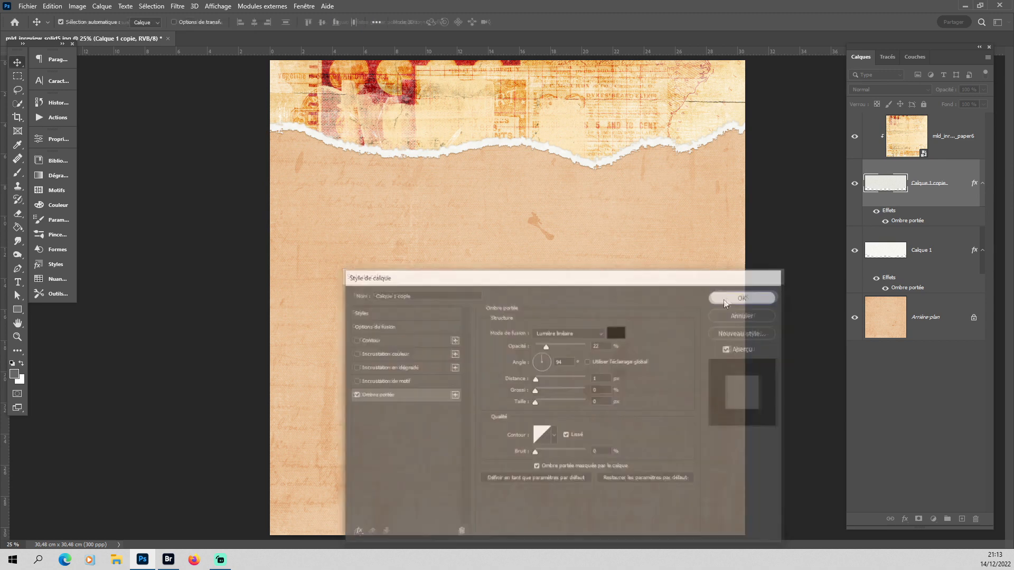